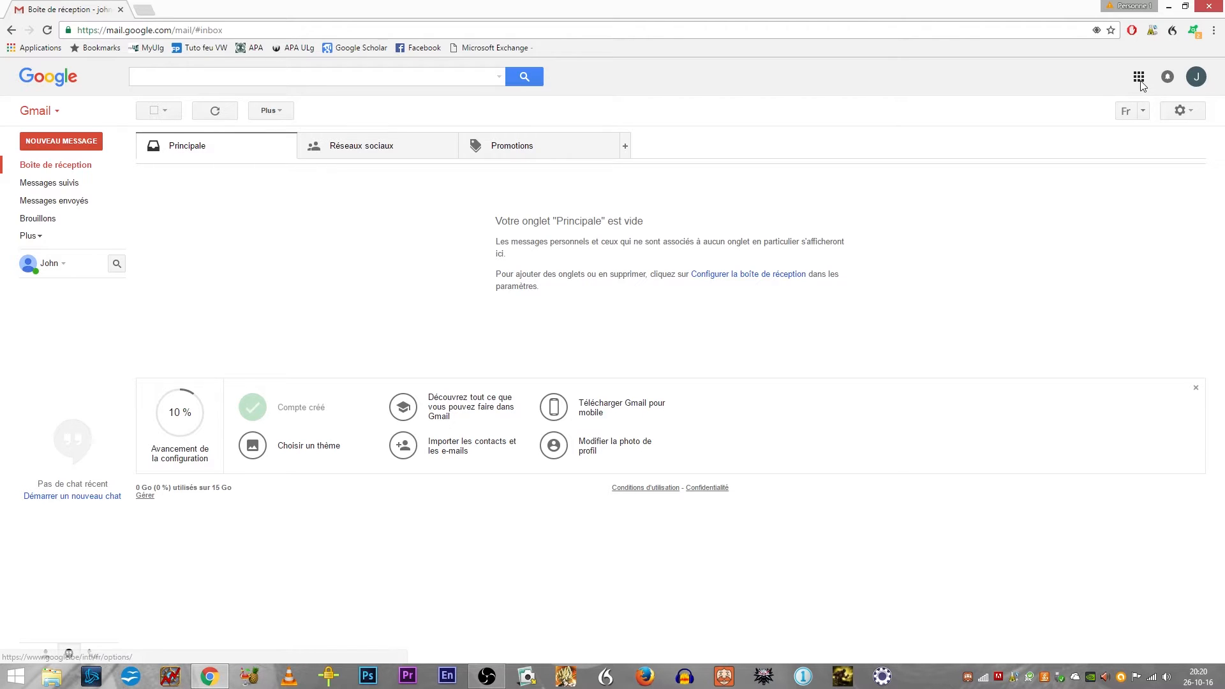
Step: Open Google Drive from the Gmail inbox and dismiss its welcome introduction
left_click(1140, 81)
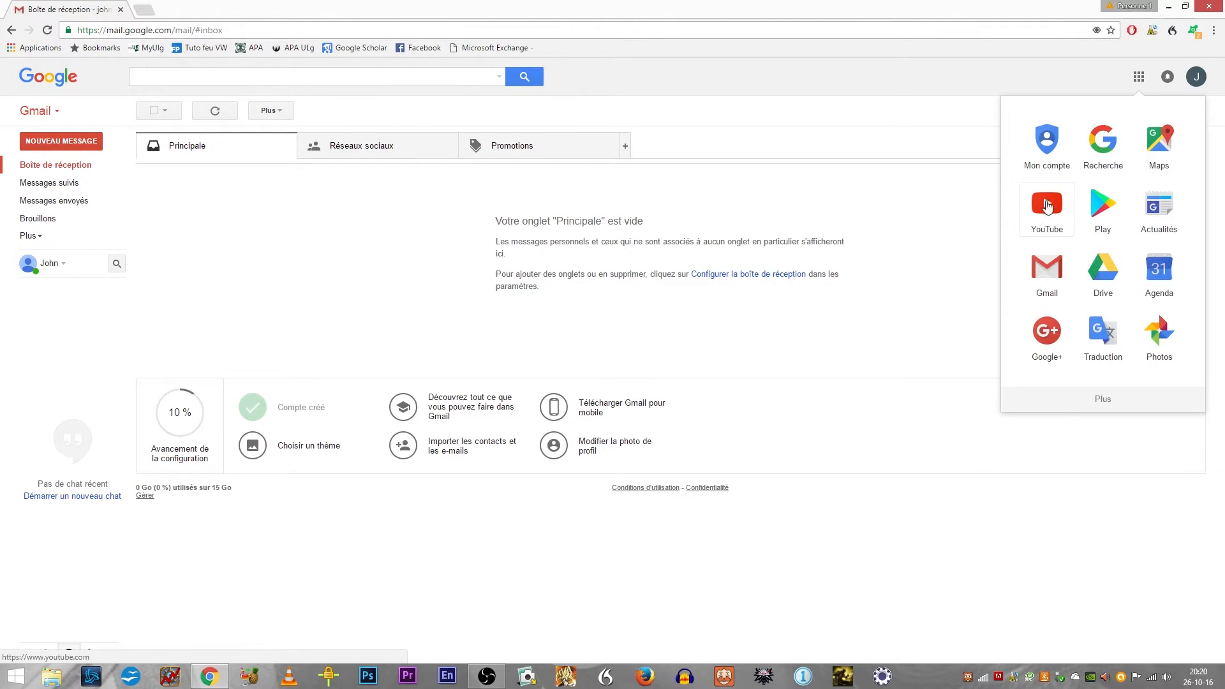
left_click(1104, 275)
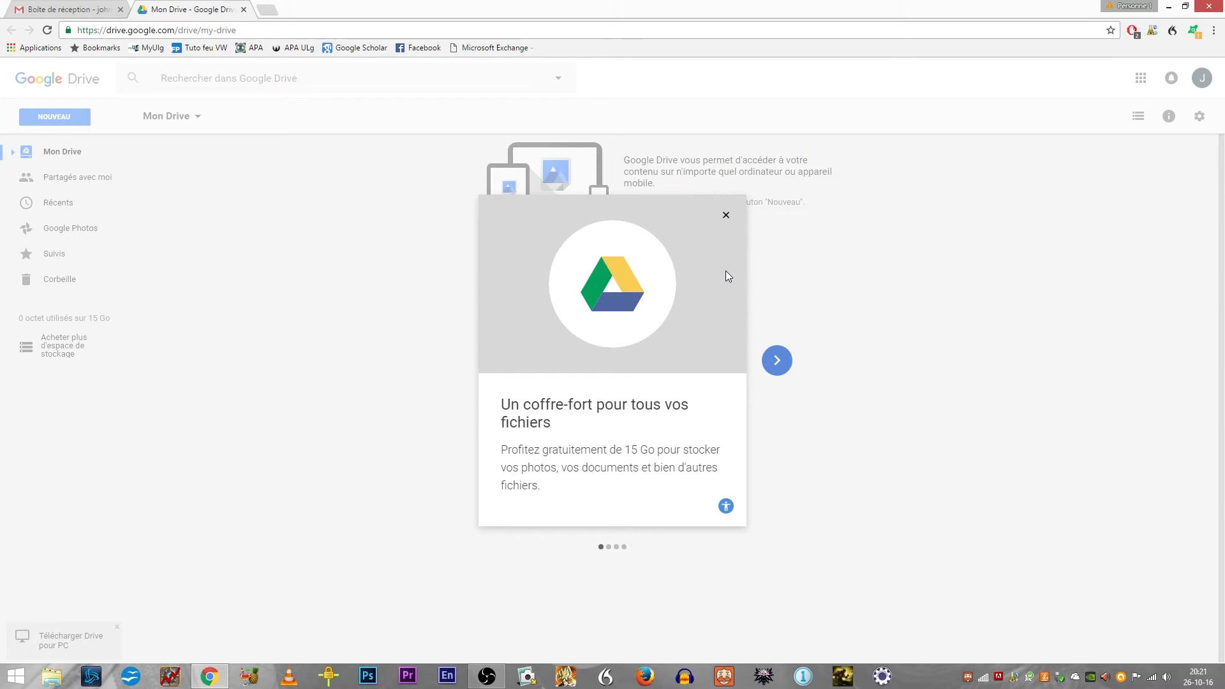
left_click(725, 216)
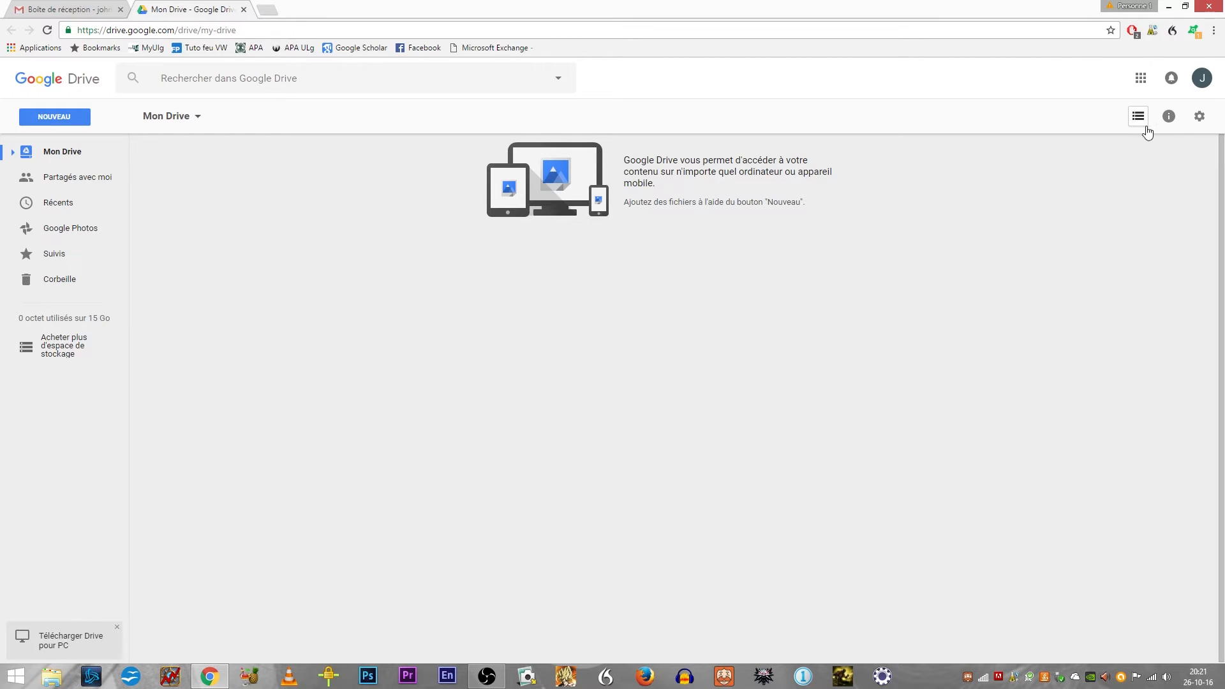
left_click(1203, 77)
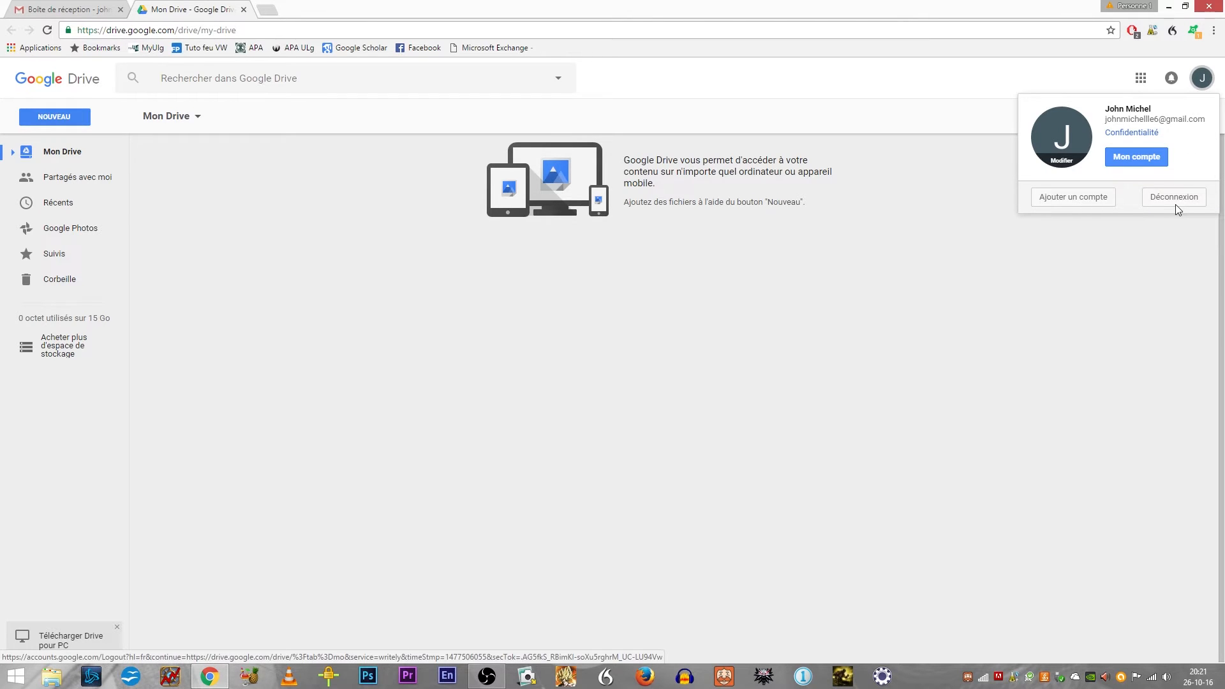
left_click(1202, 86)
left_click(1140, 81)
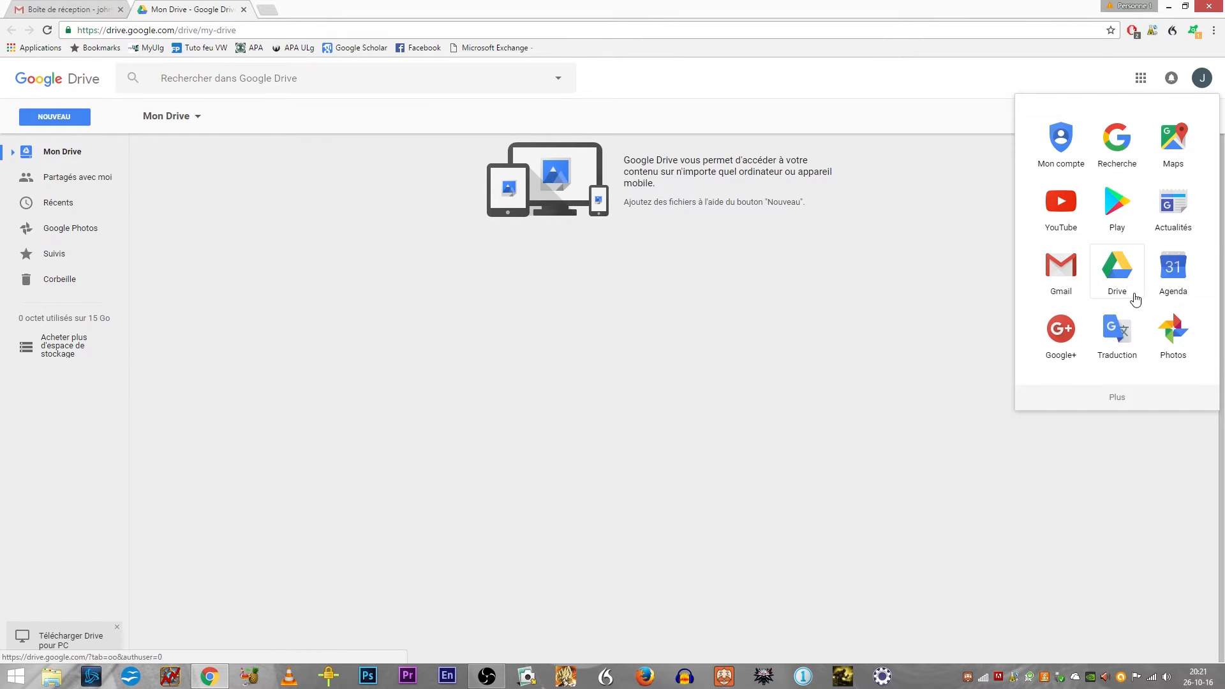
left_click(1140, 79)
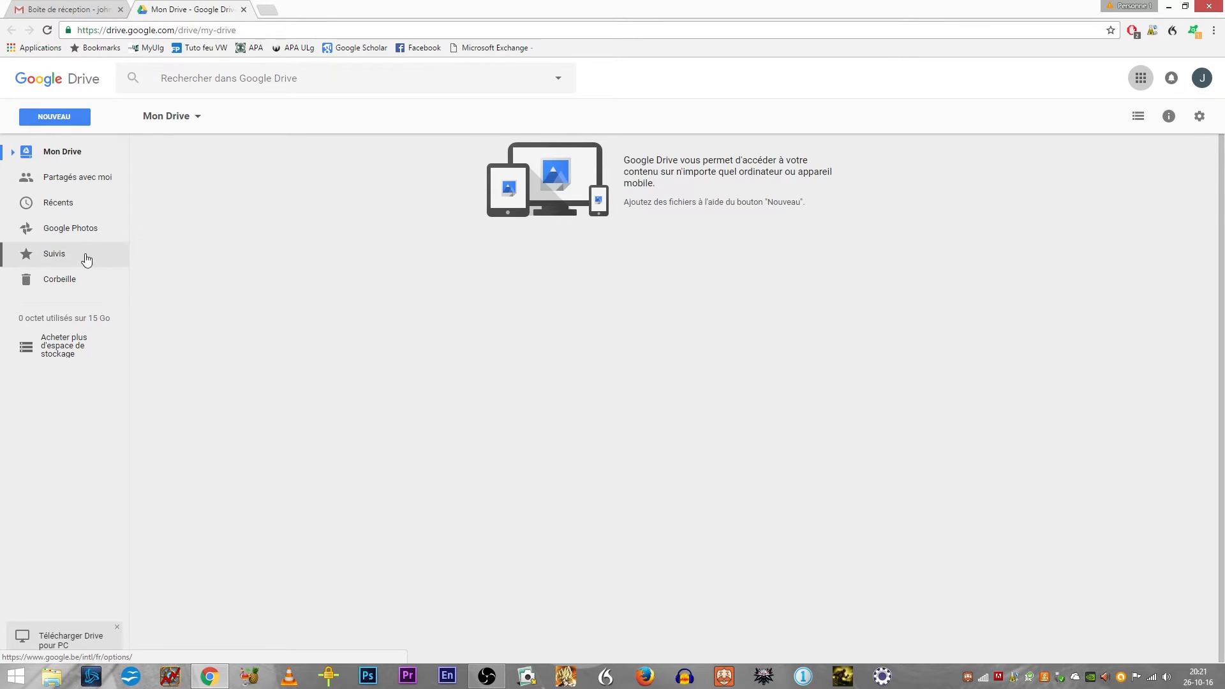
left_click(65, 118)
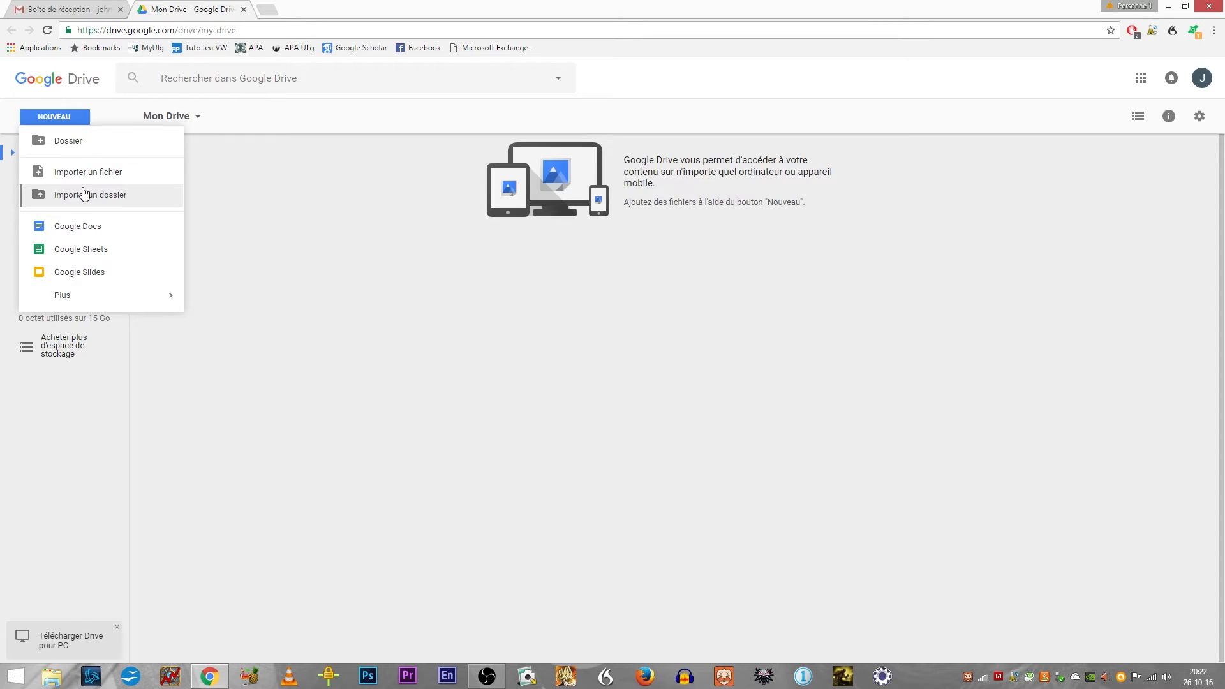
left_click(91, 233)
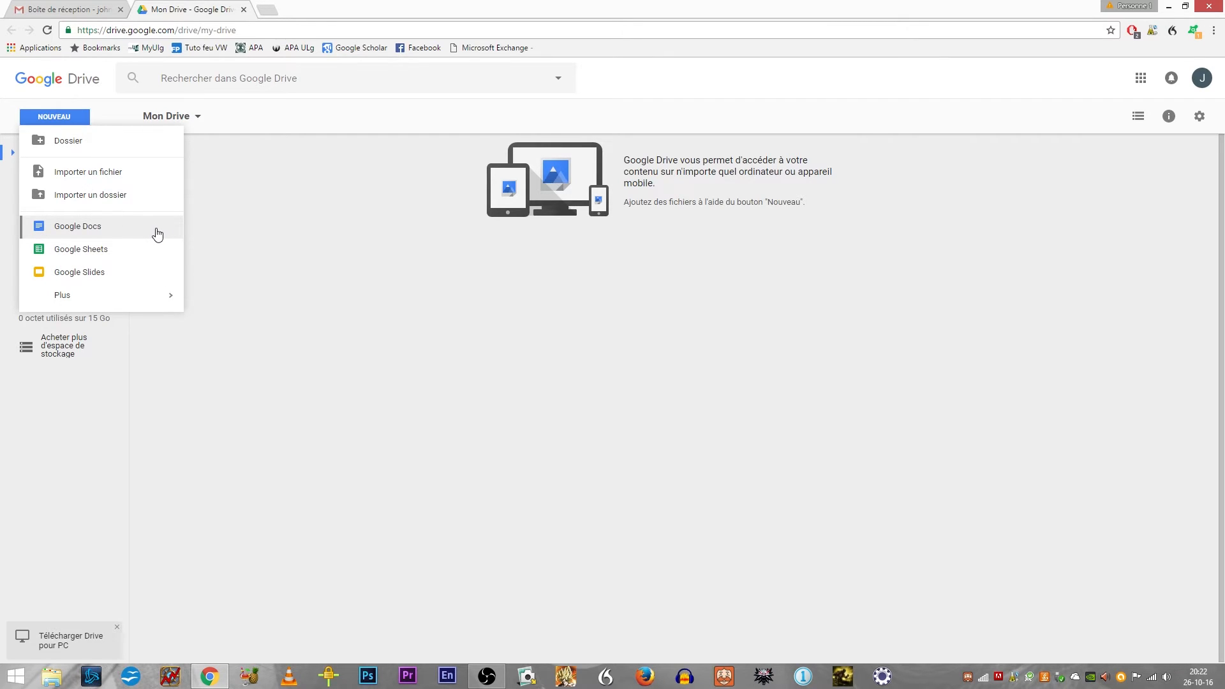
left_click(253, 199)
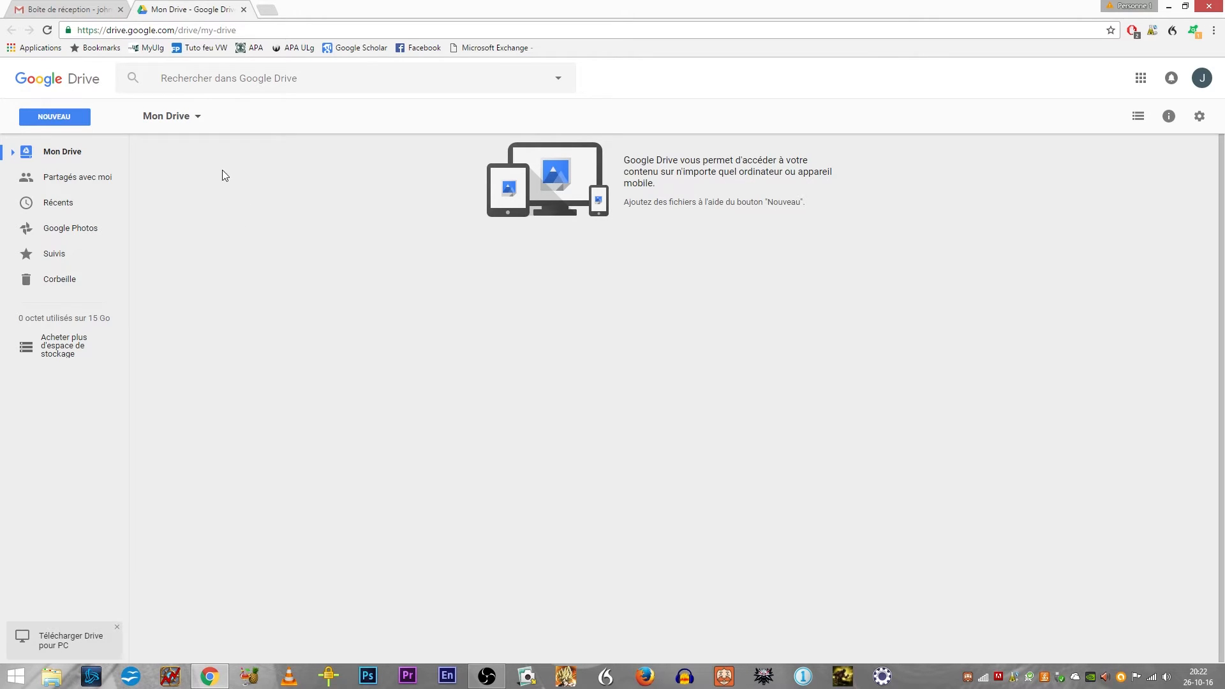
Step: Create a new Google Docs document and rename it "Le titre que je souhaite"
left_click(83, 120)
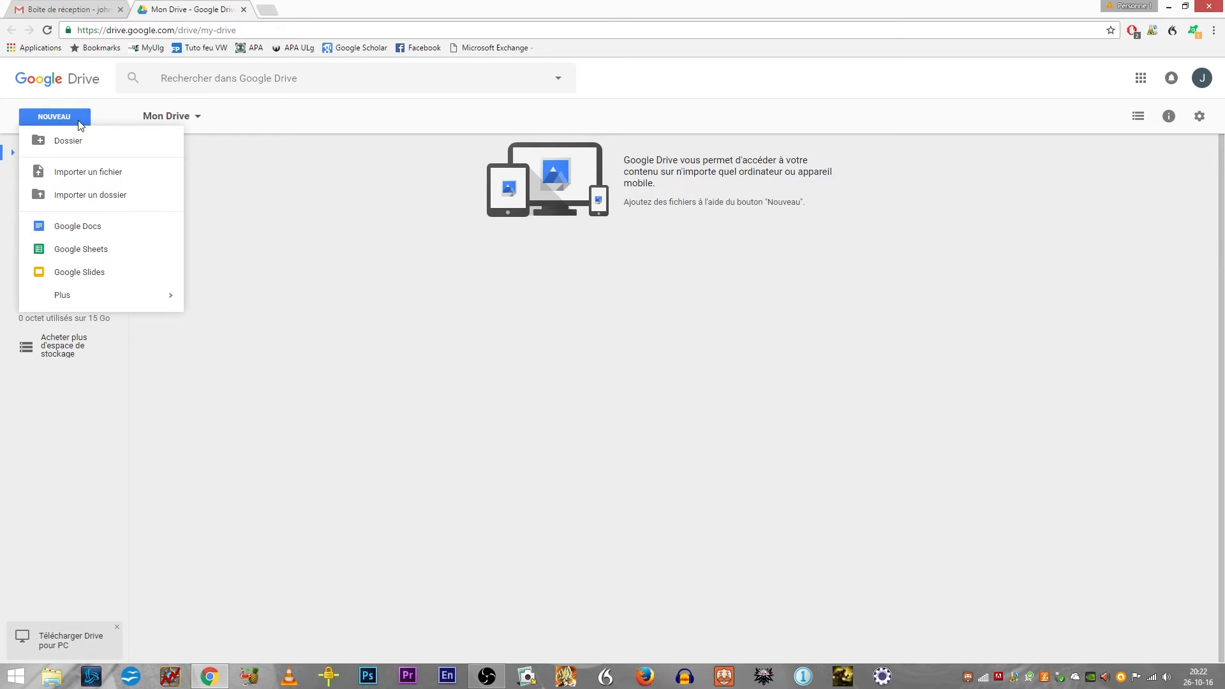
left_click(77, 227)
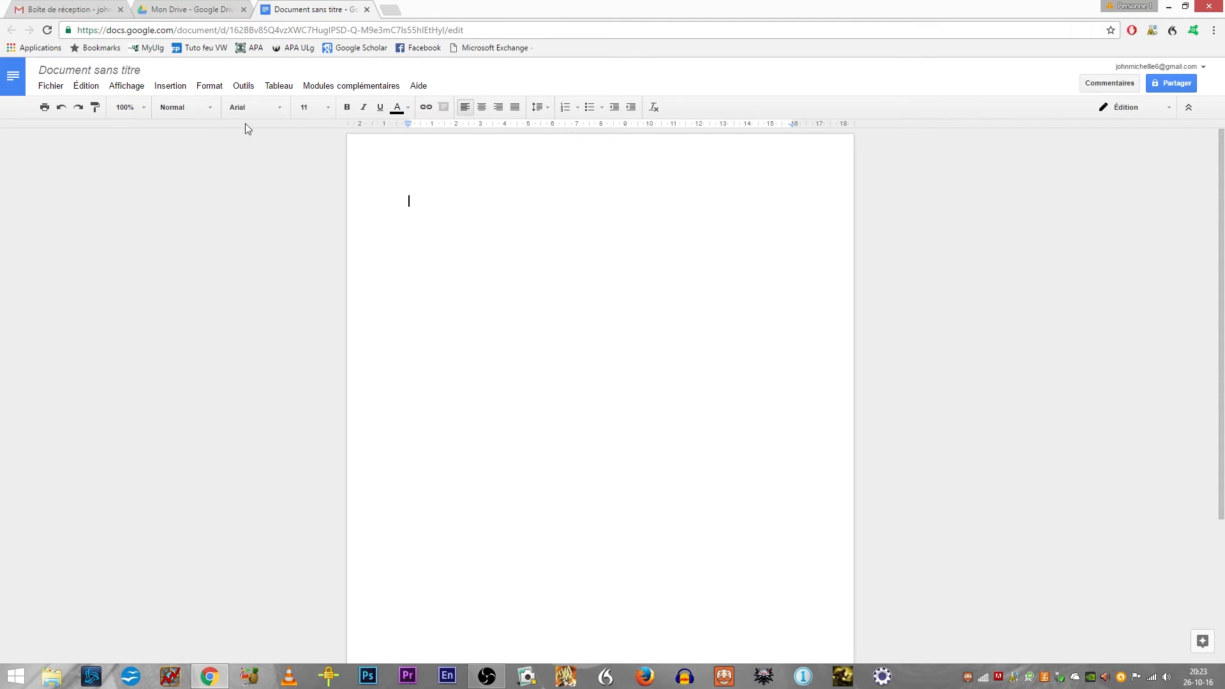
left_click(90, 70)
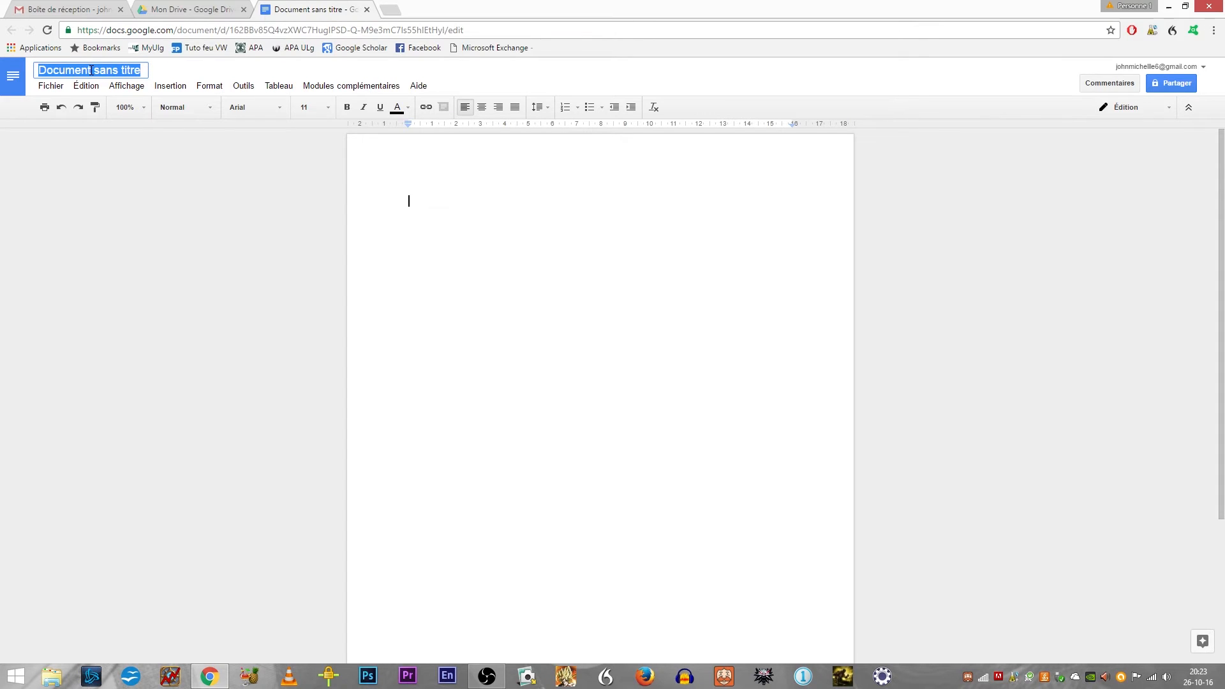
type("Le t")
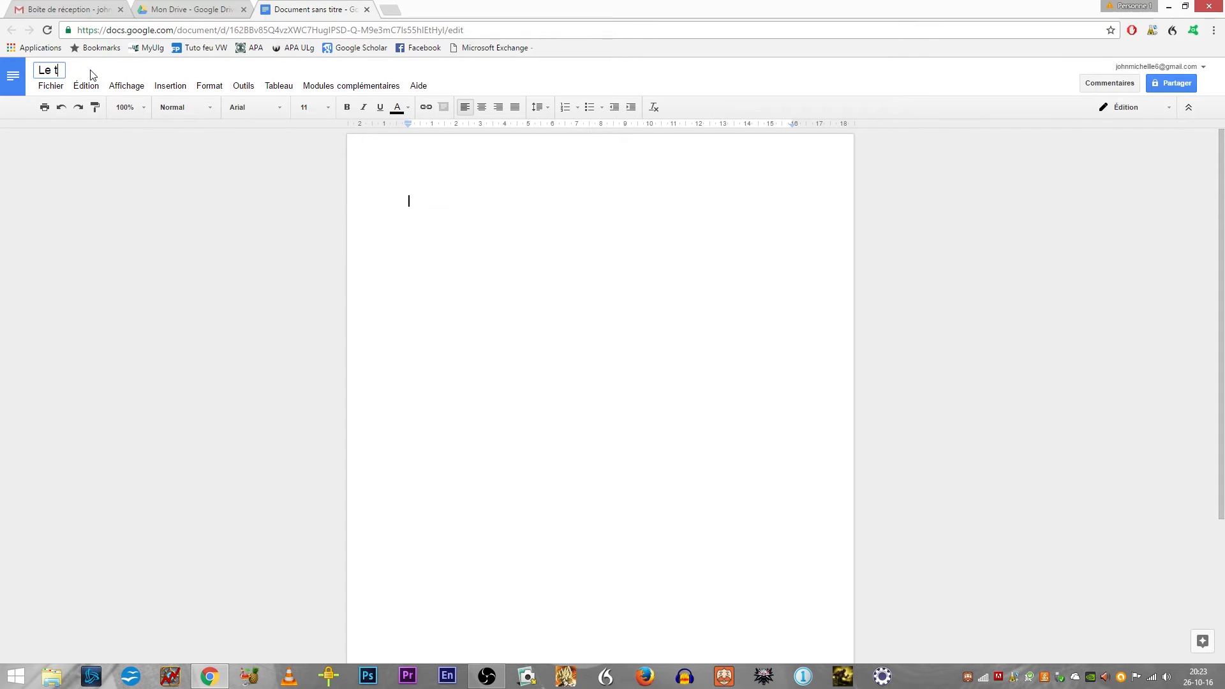
type("itre que je souhaite")
left_click(533, 213)
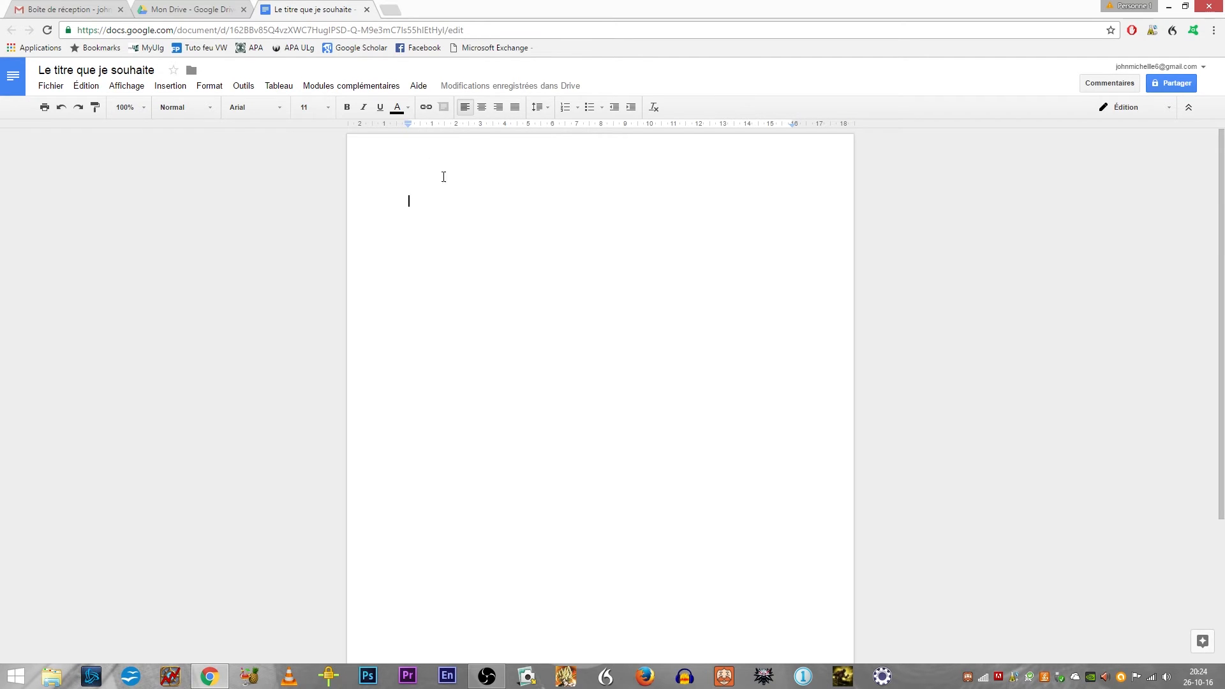
Step: Format the first line as centred, bold and underlined, in Comic Sans MS at size 14
left_click(481, 108)
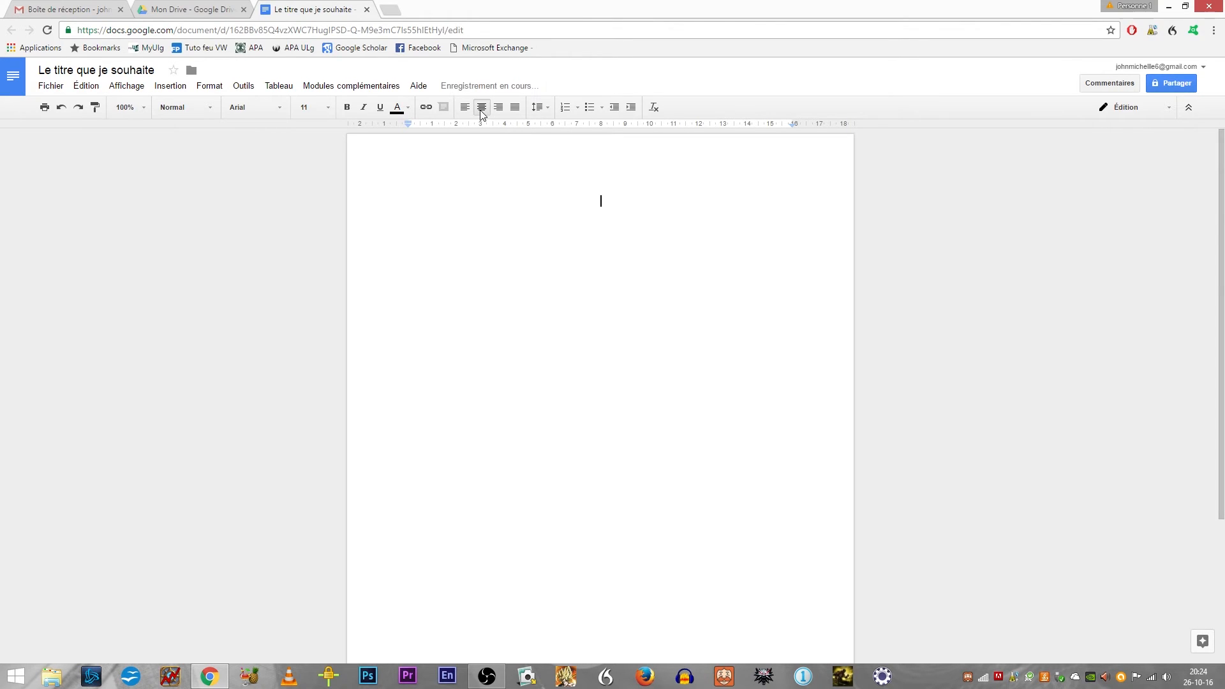
left_click(350, 113)
left_click(381, 108)
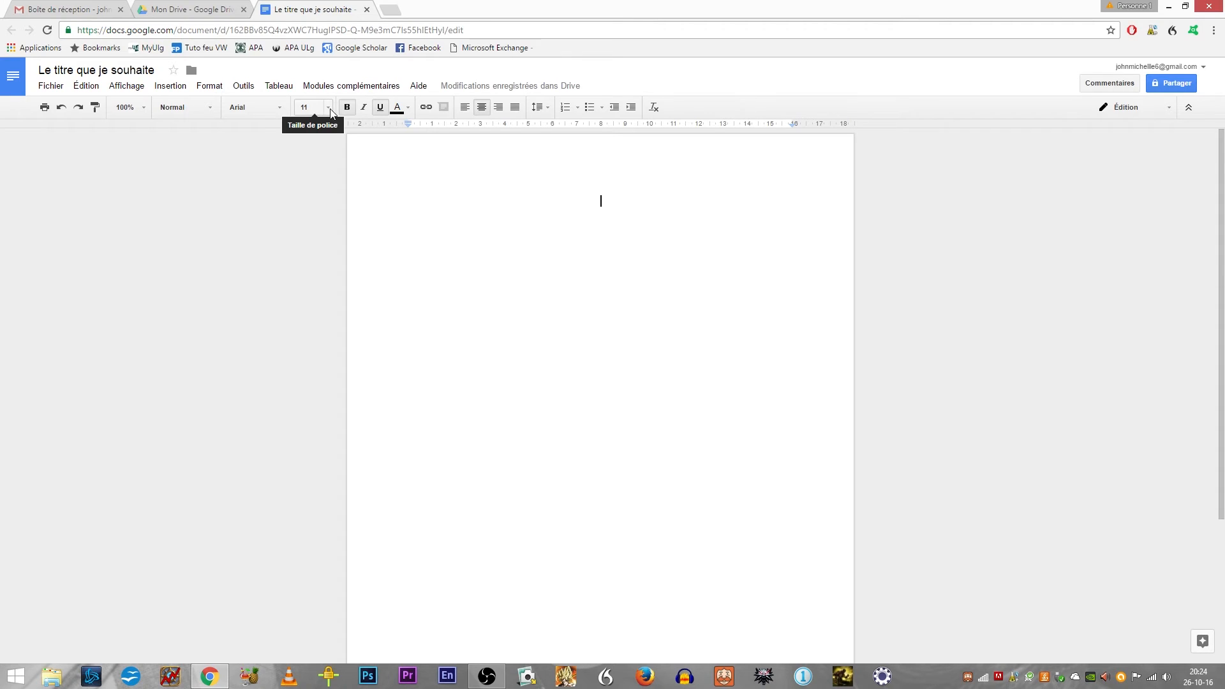
left_click(329, 109)
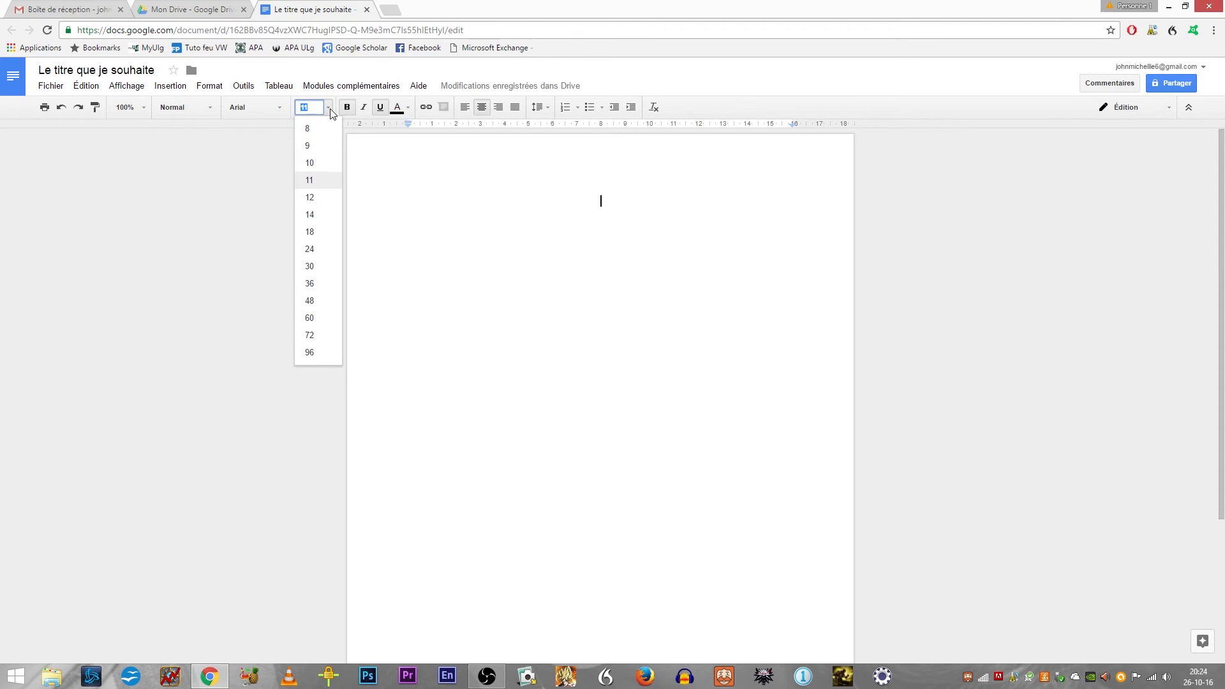
left_click(314, 215)
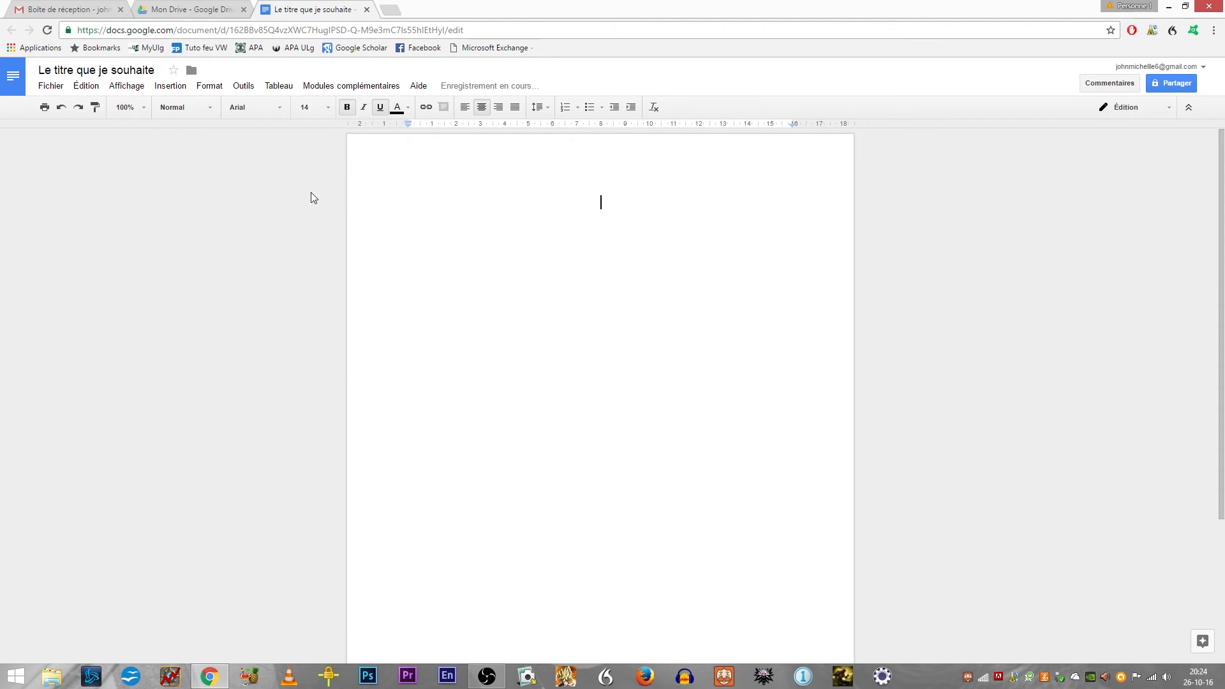
left_click(282, 109)
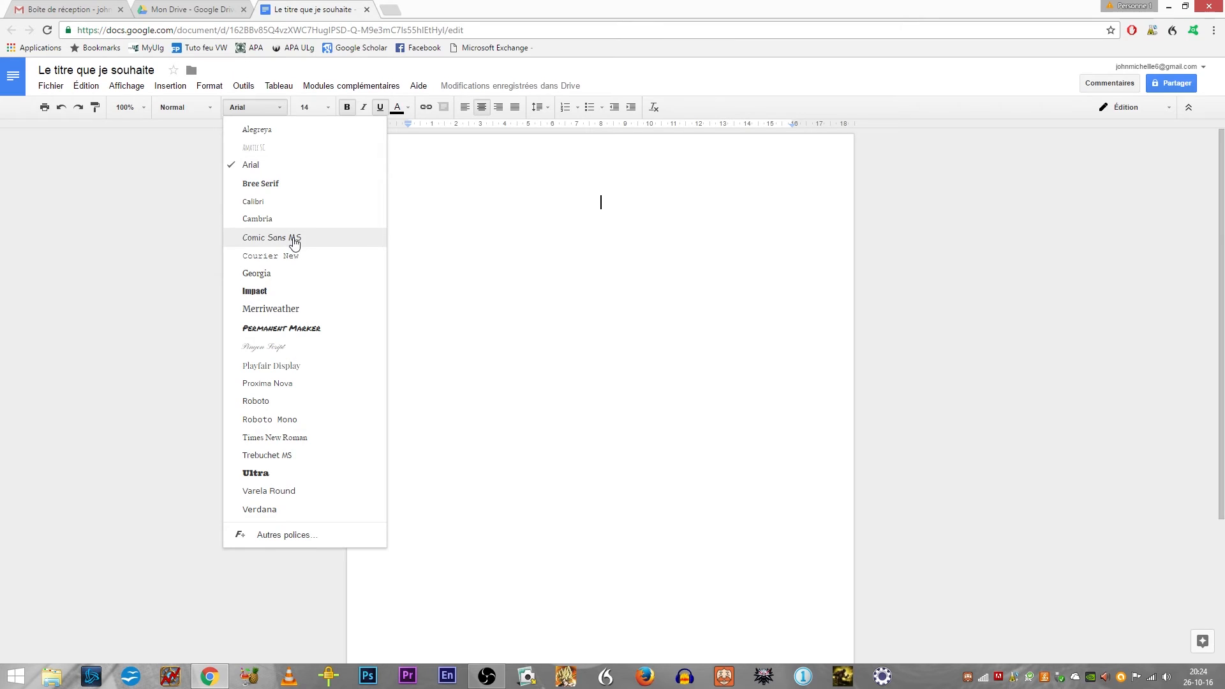
left_click(342, 238)
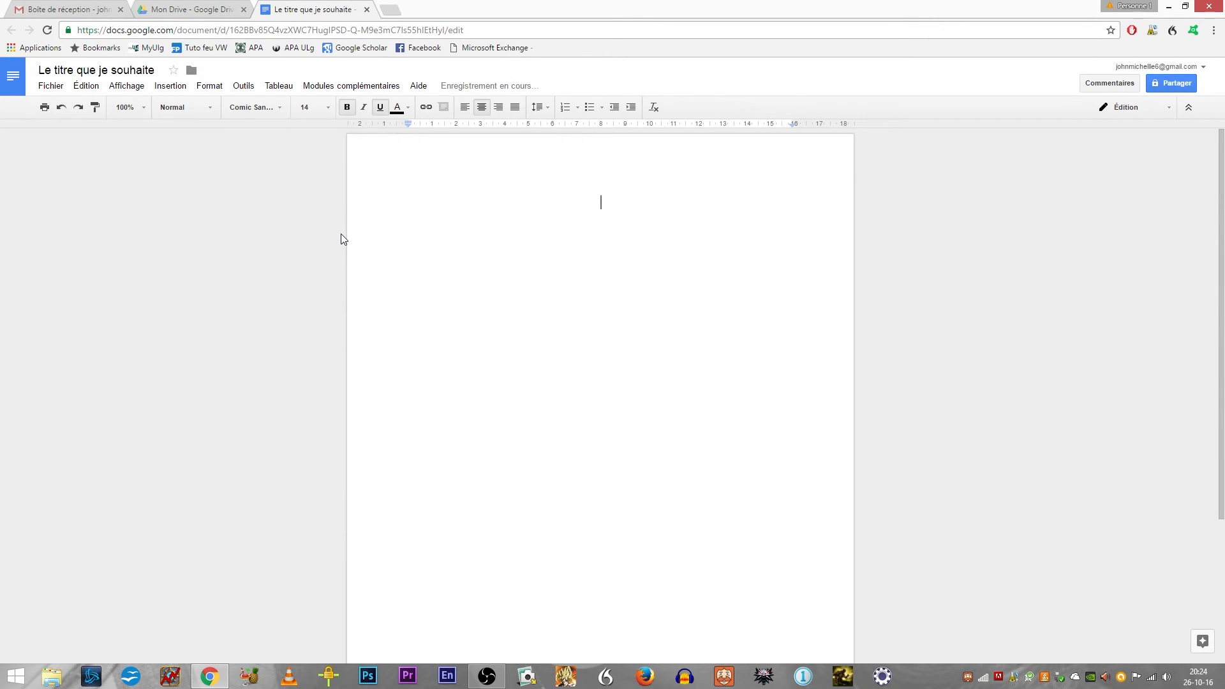
Step: Enter the heading "Le titre de mon document" and start a new paragraph below it
type("Le titre de mon document")
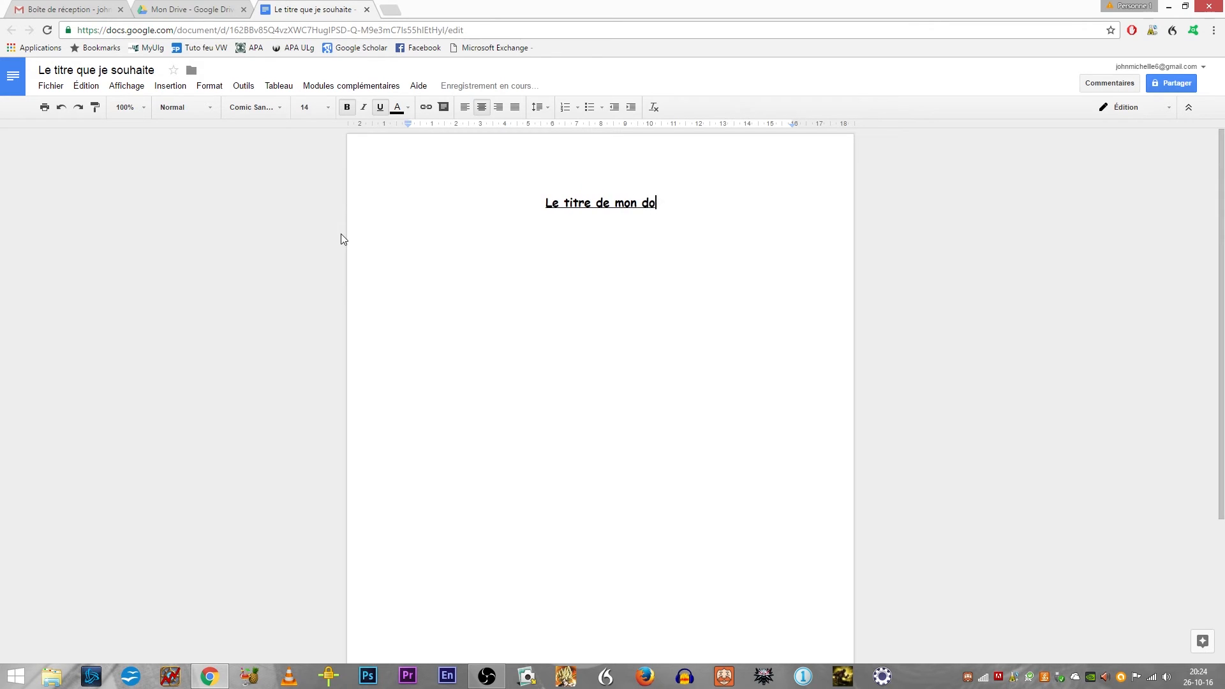
key("Return")
key("Return")
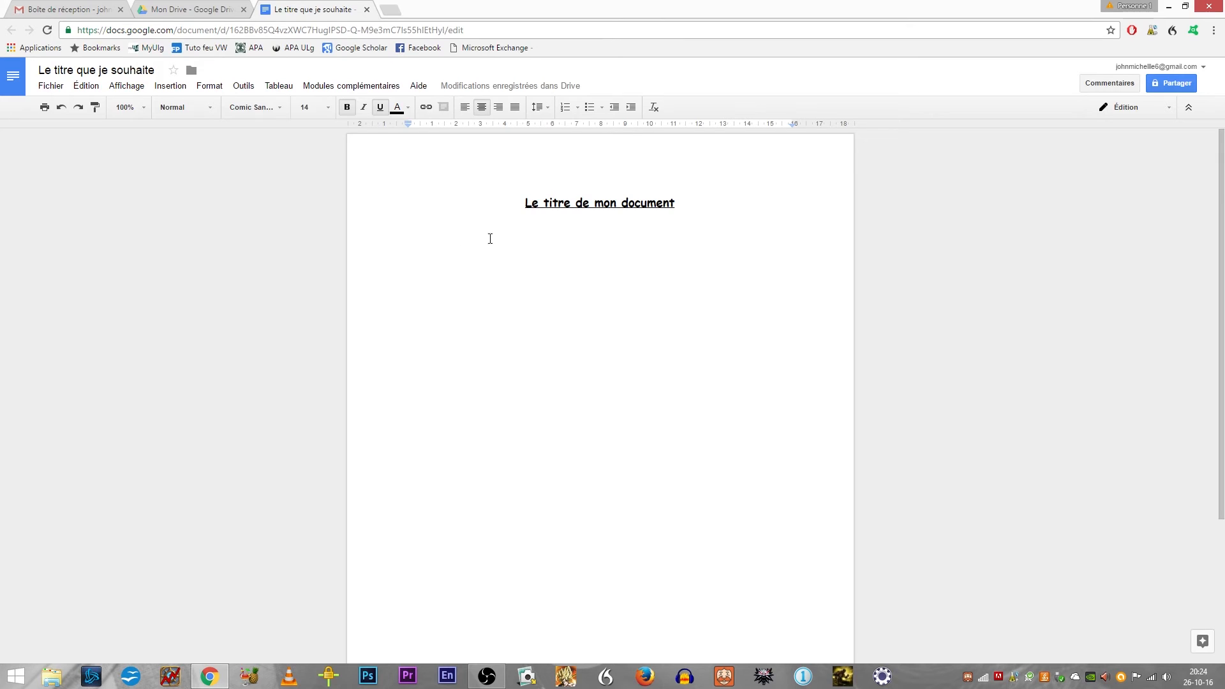
Step: Write "J'écris dans mon document." below the heading as justified size 12 text, without bold or underline
left_click(516, 108)
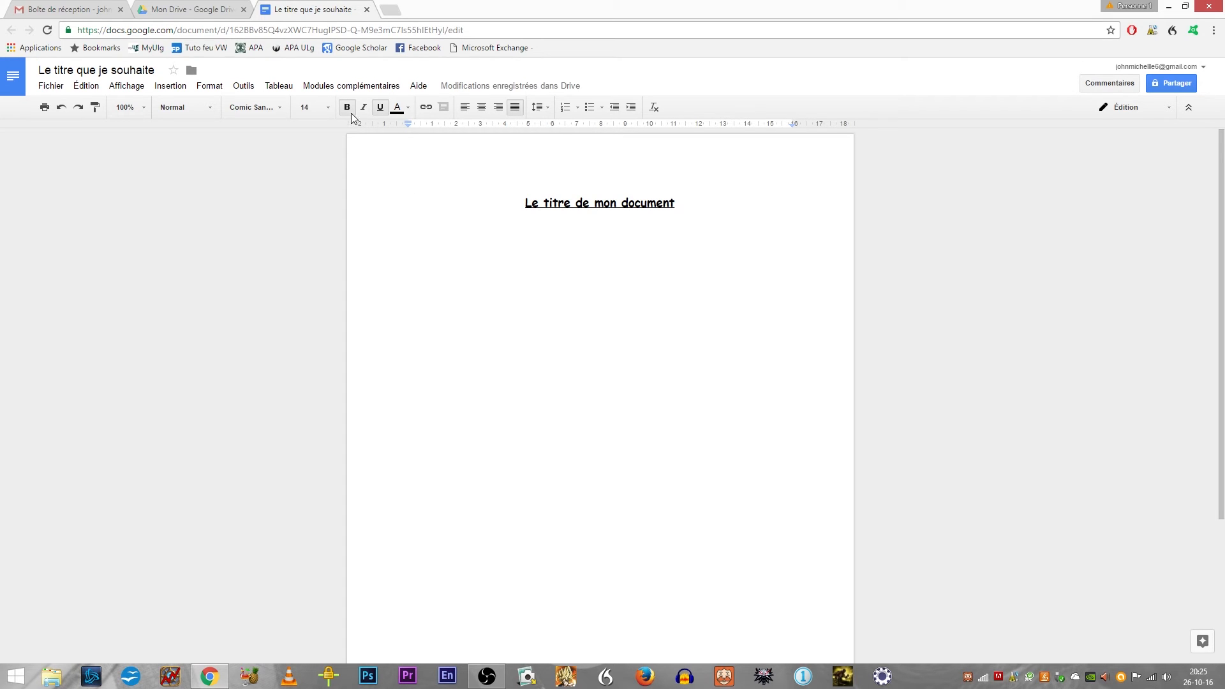
left_click(298, 107)
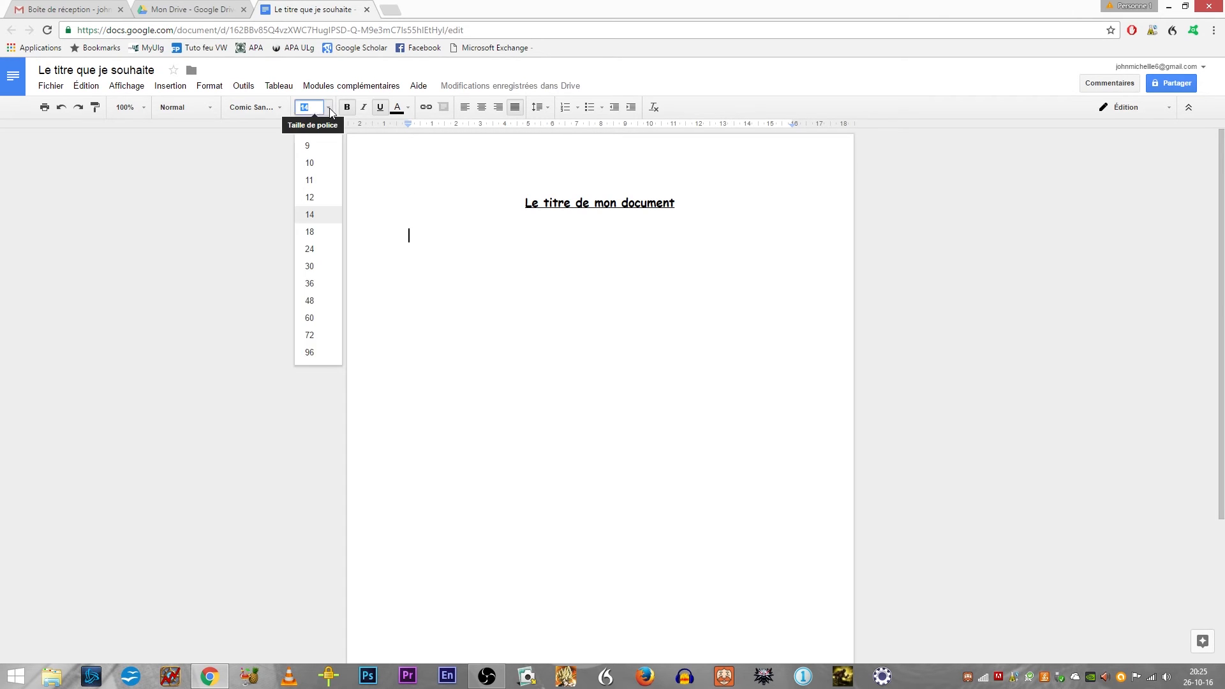
left_click(321, 197)
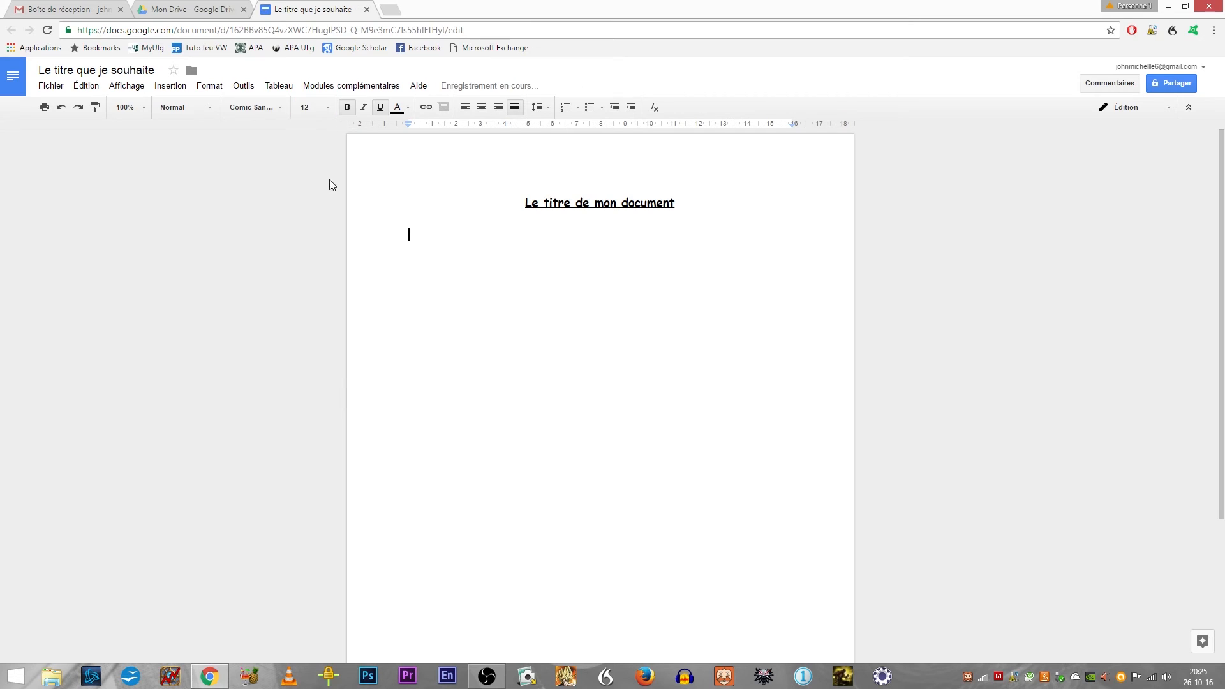
left_click(346, 107)
left_click(379, 113)
type("J'écris dans")
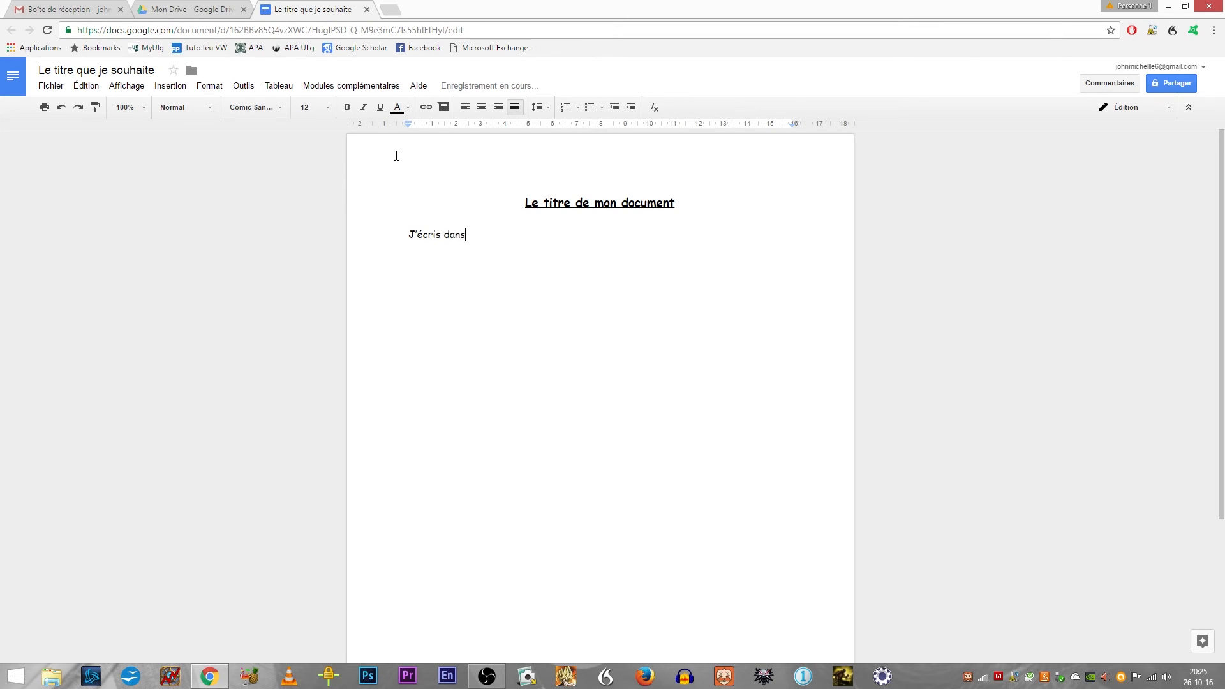
type(" mon document.")
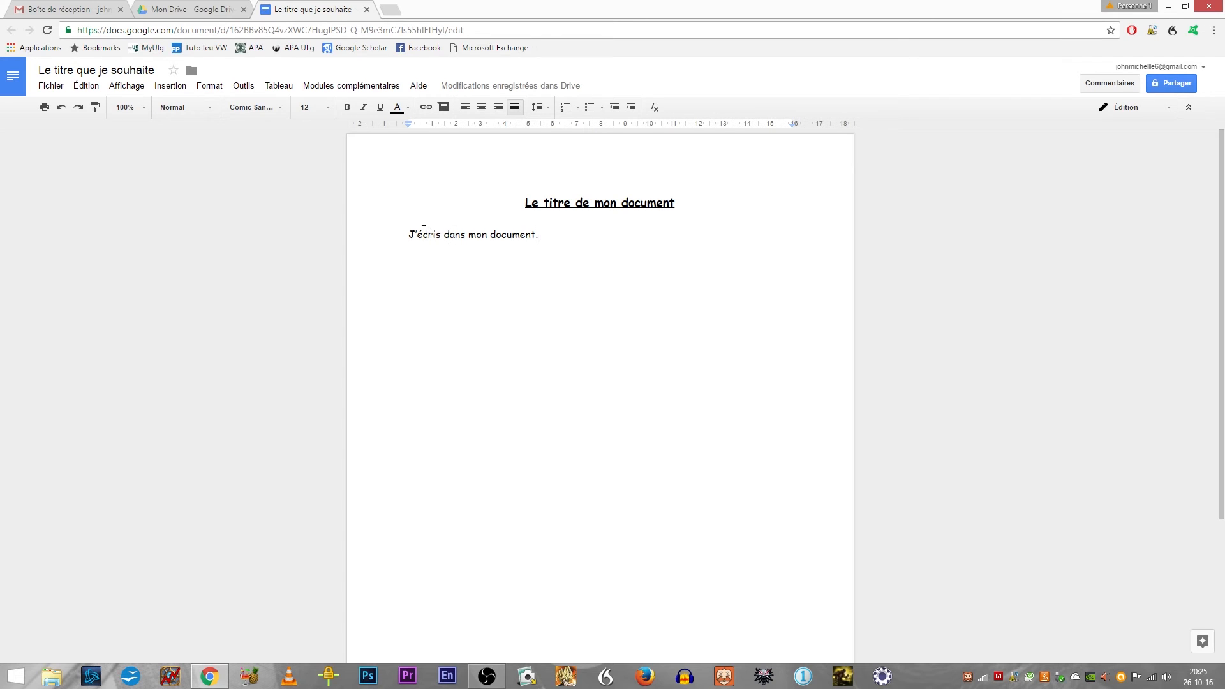
Step: Give the words "J'écris dans mon document" a yellow text colour and a yellow background
left_click_drag(406, 234, 537, 235)
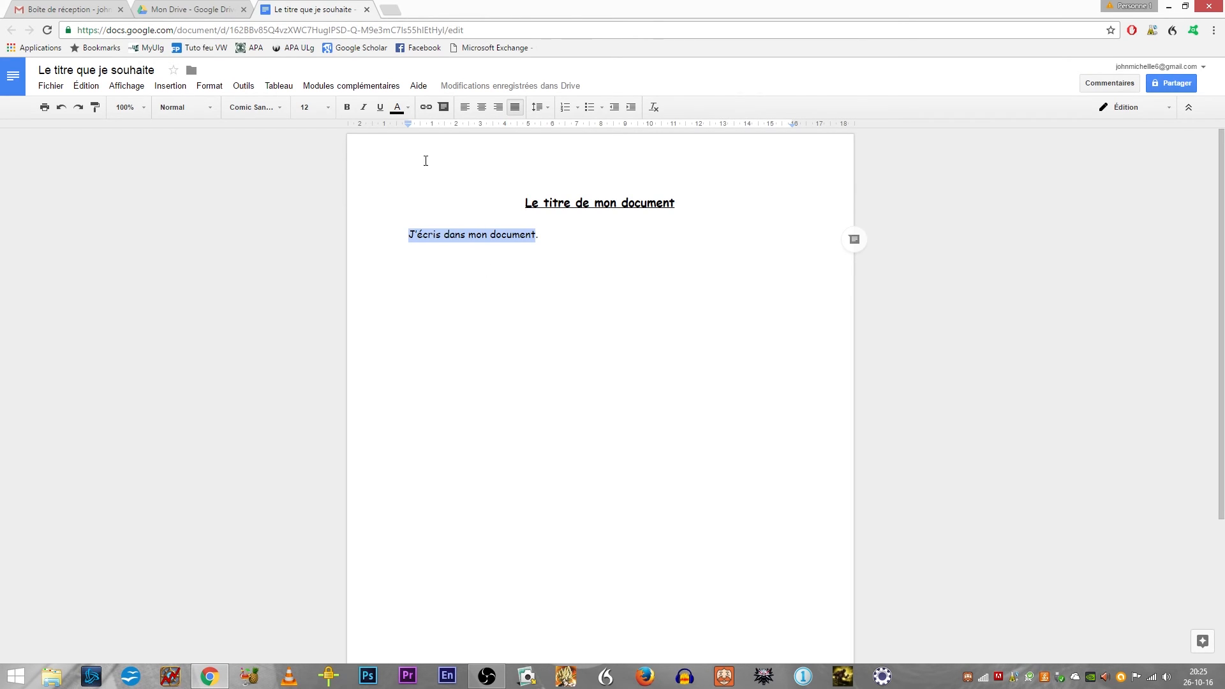
left_click(408, 108)
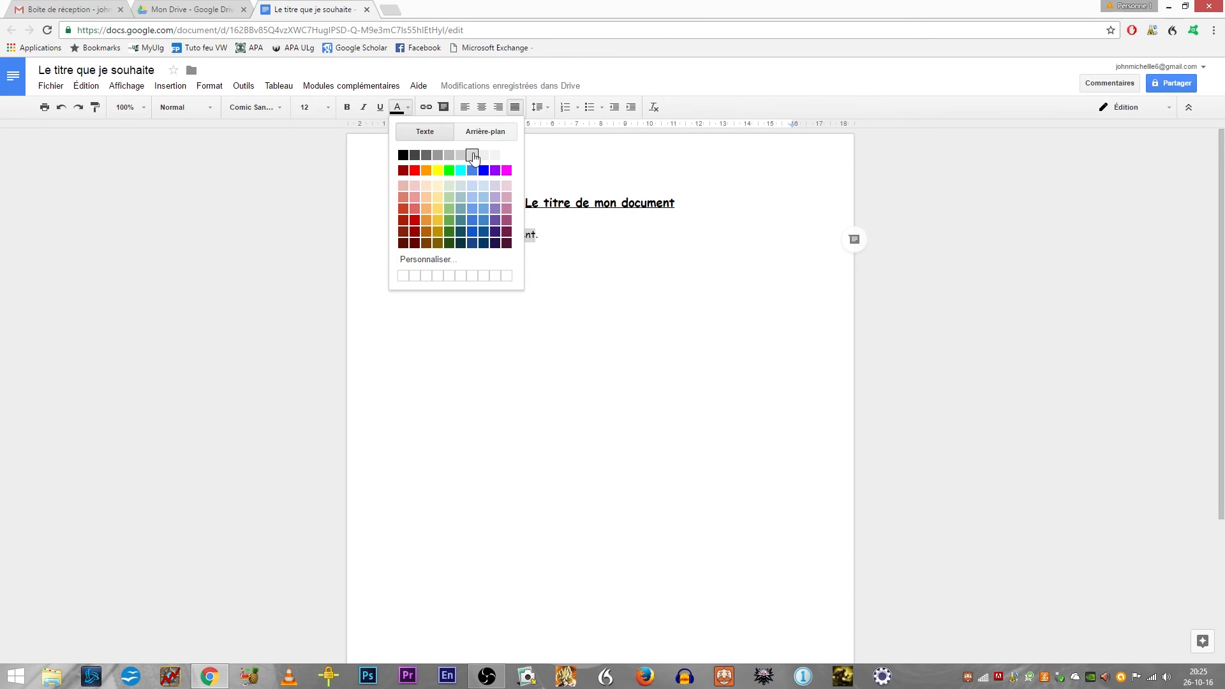
left_click(437, 171)
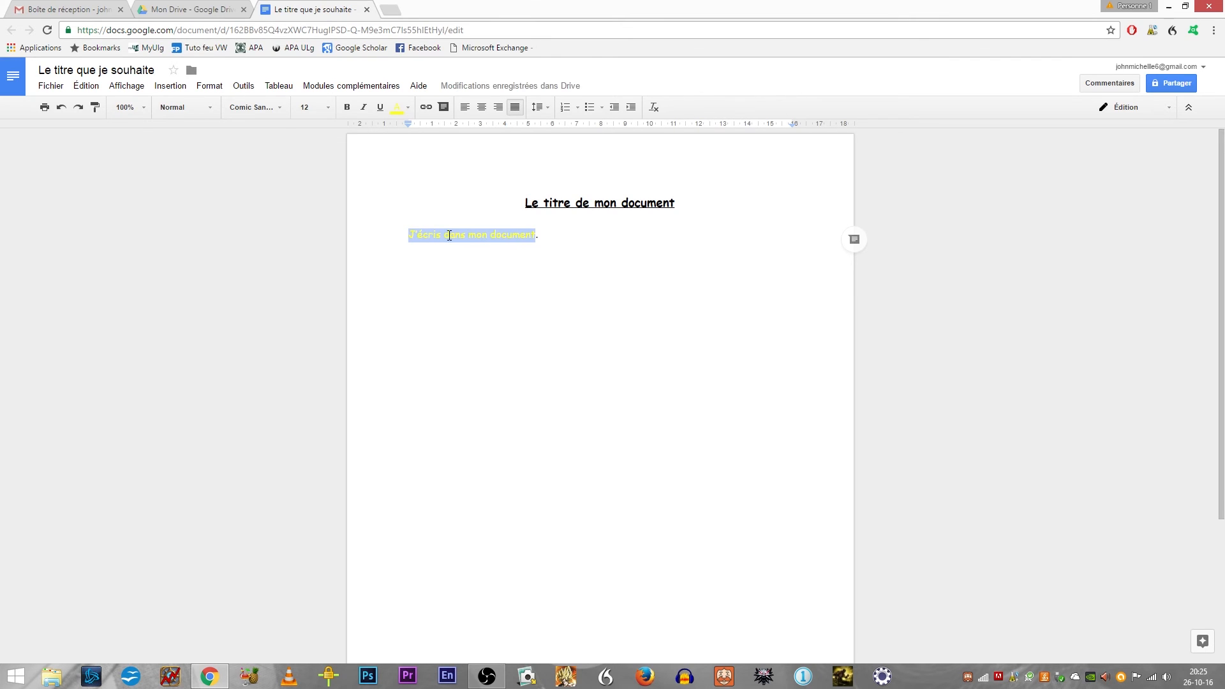
left_click(410, 113)
left_click(473, 135)
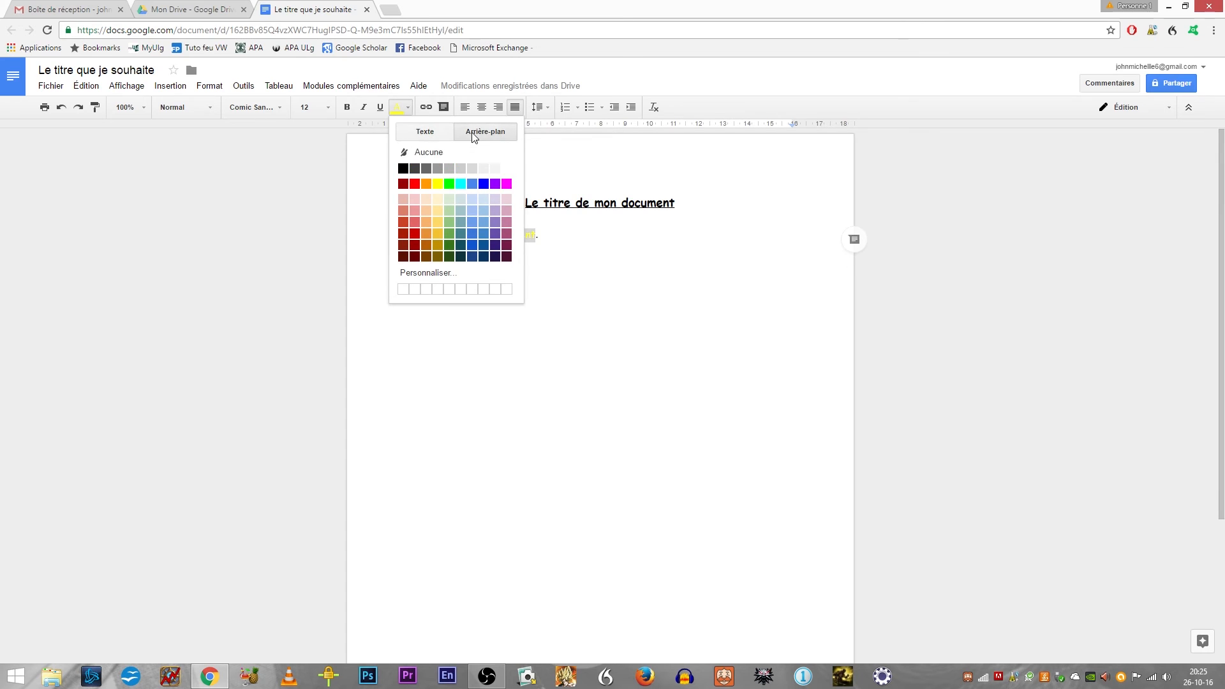
left_click(437, 184)
left_click(545, 304)
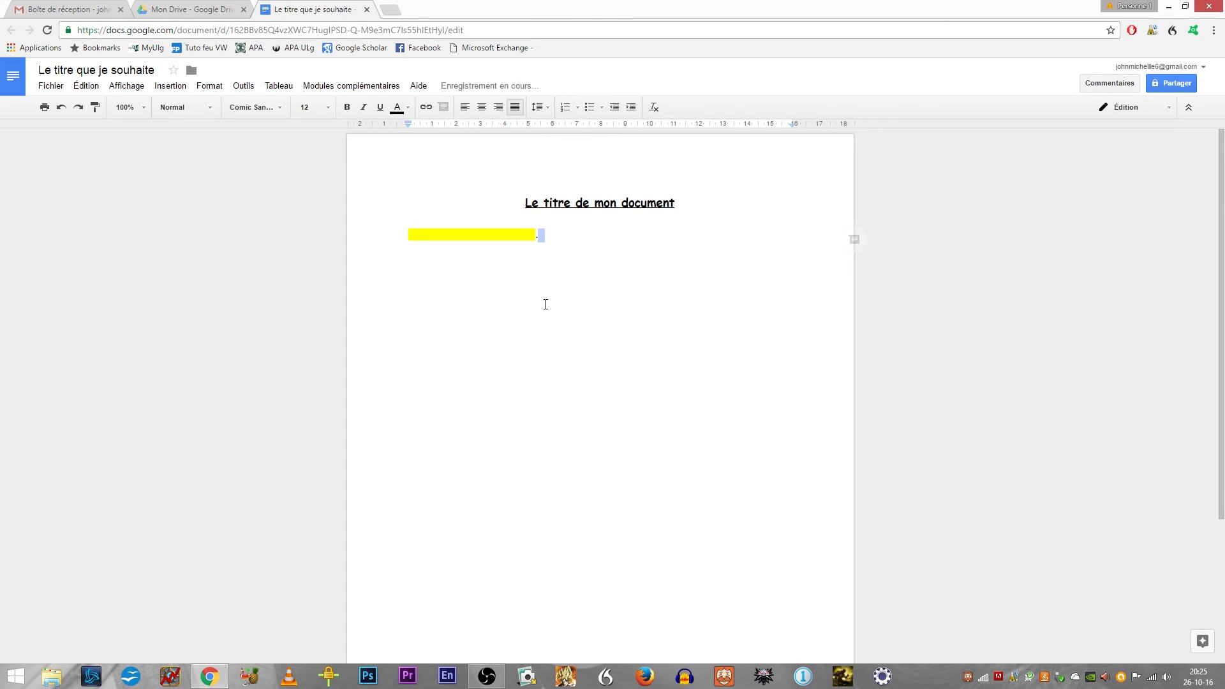
Step: Set the text colour of the whole highlighted sentence to black
triple_click(459, 234)
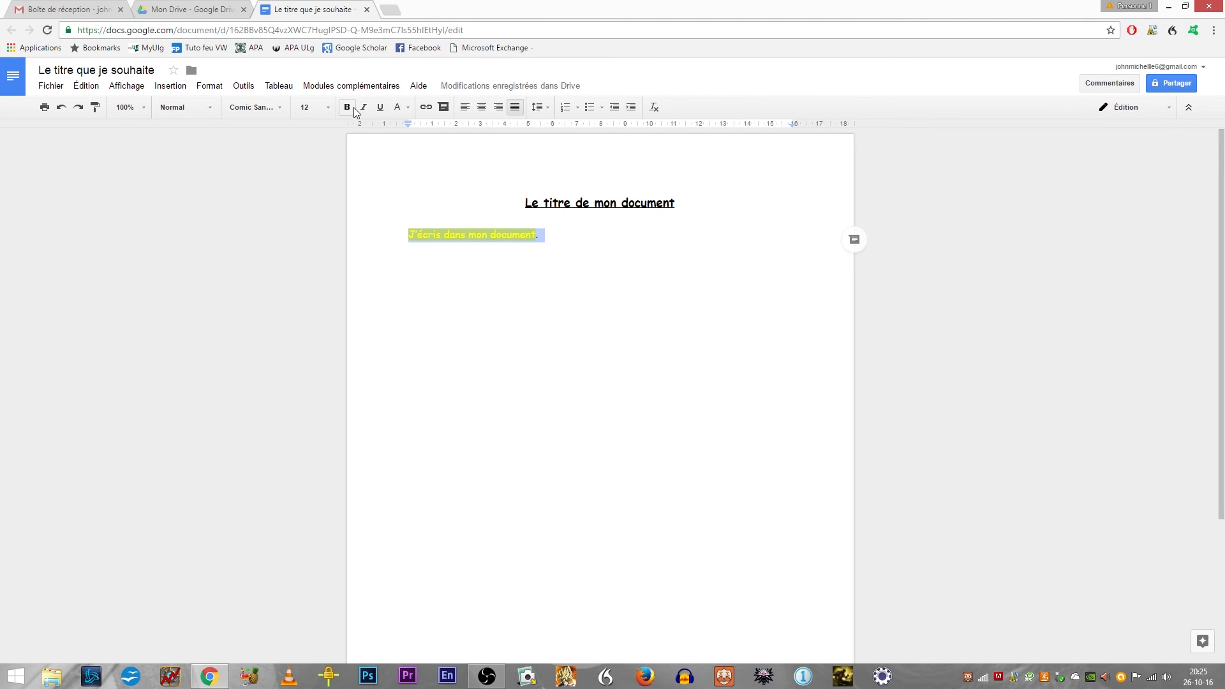
left_click(407, 110)
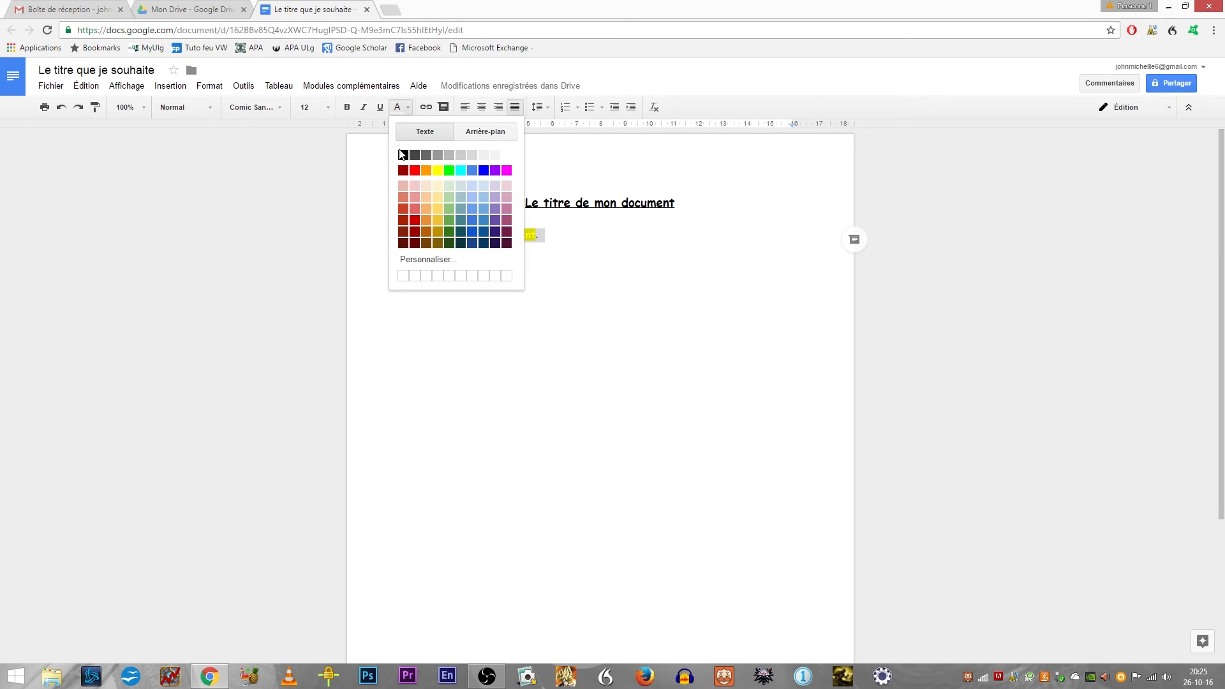
left_click(406, 154)
left_click(490, 280)
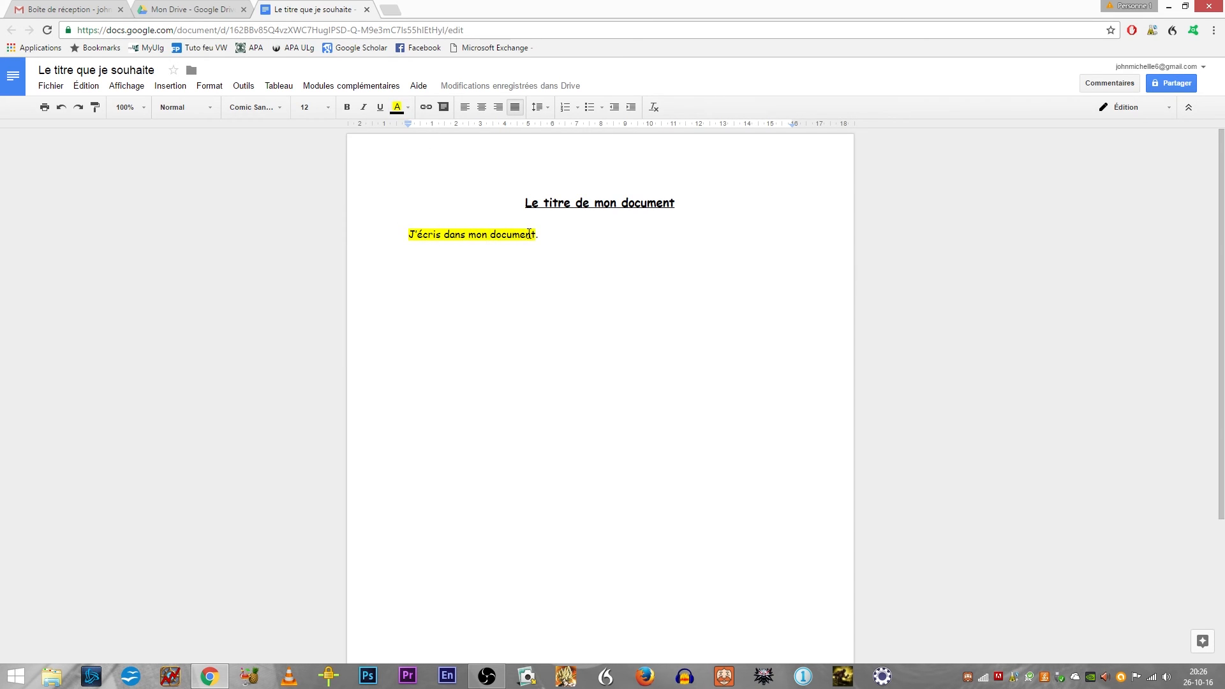
Step: Remove the background colour from the whole sentence "J'écris dans mon document." by setting it to none
triple_click(512, 235)
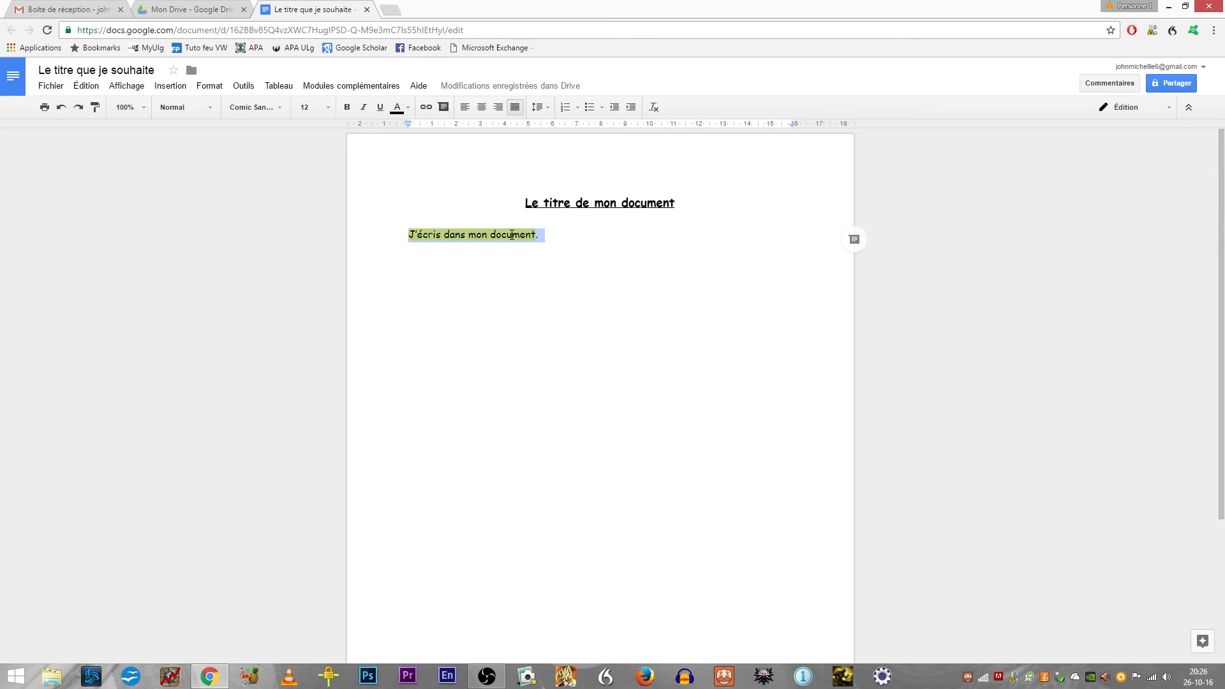
left_click(402, 108)
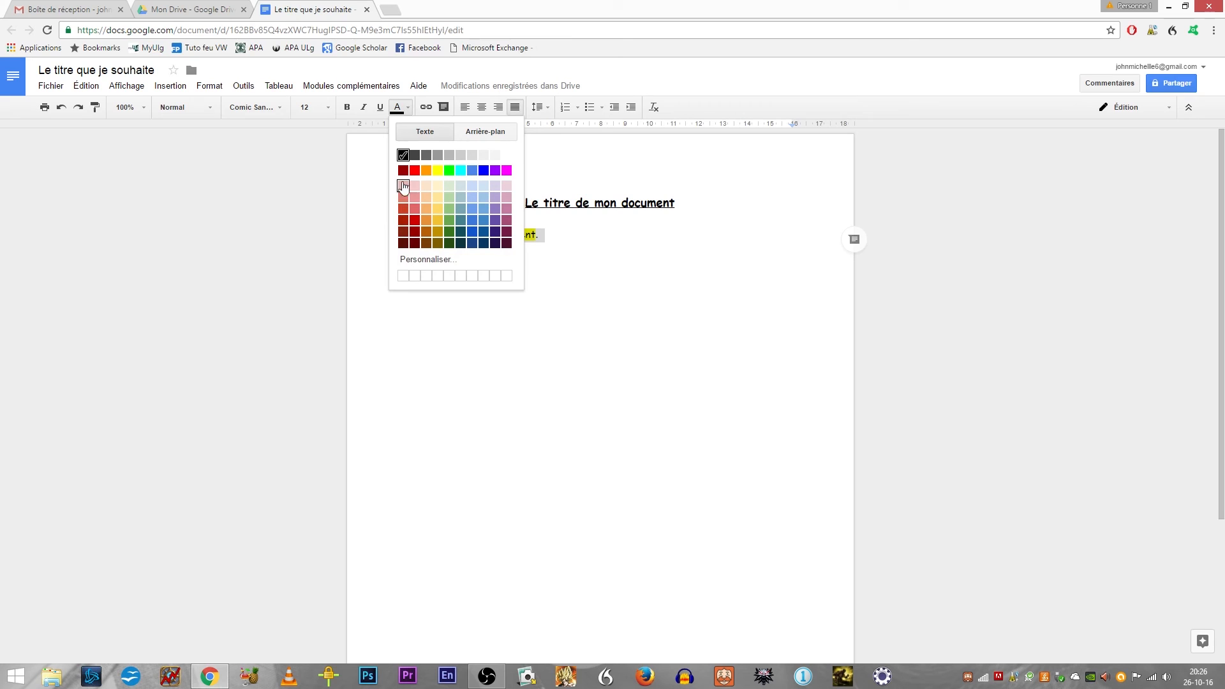
left_click(481, 132)
left_click(421, 157)
left_click(591, 276)
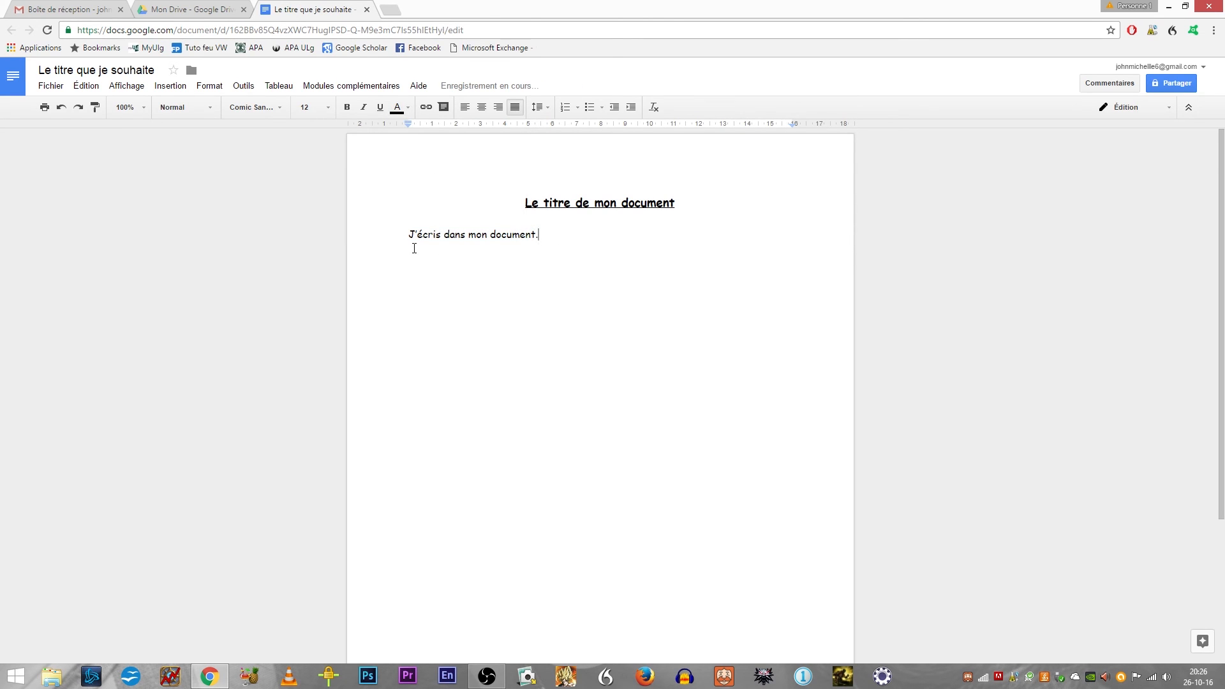
Step: Give the words "J'écris dans mon document" a green background colour, leaving out the final period
left_click_drag(408, 234, 536, 242)
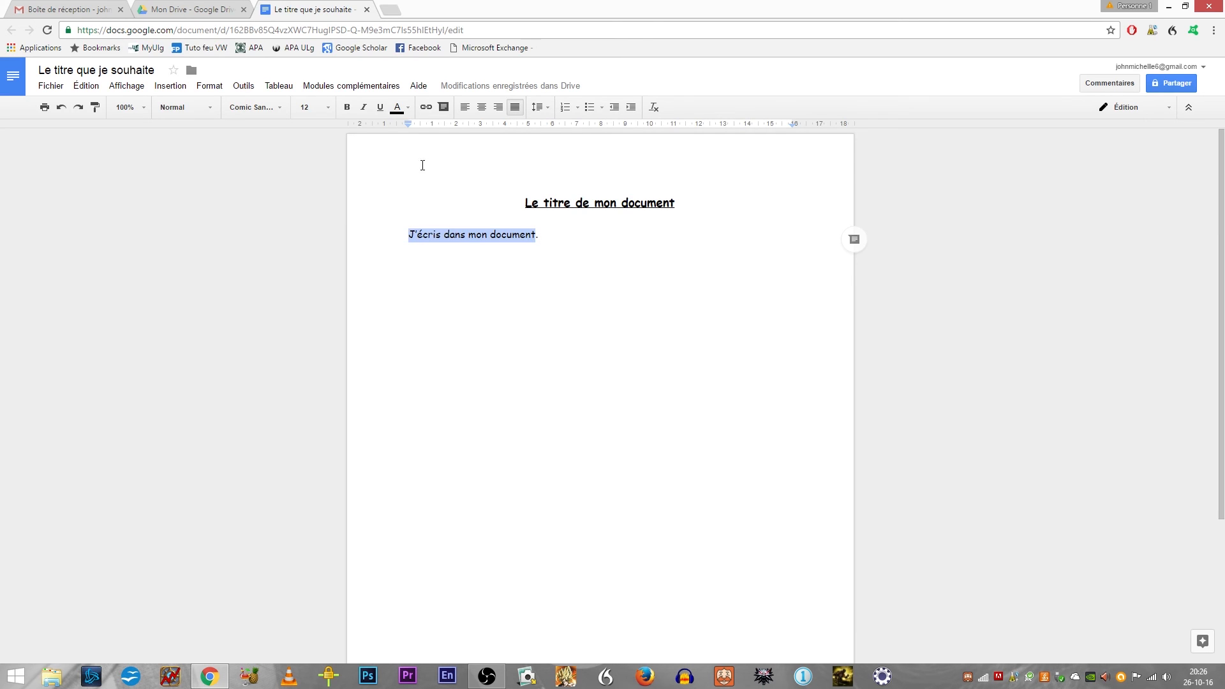
left_click(398, 109)
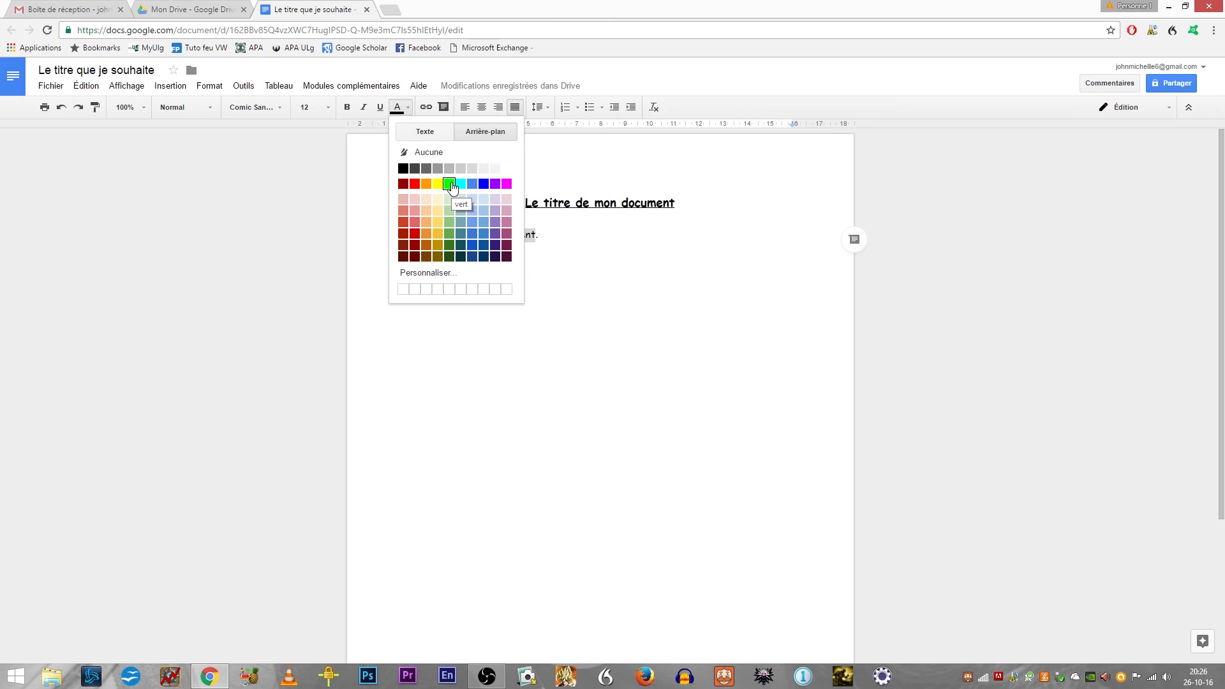
left_click(450, 184)
left_click(468, 284)
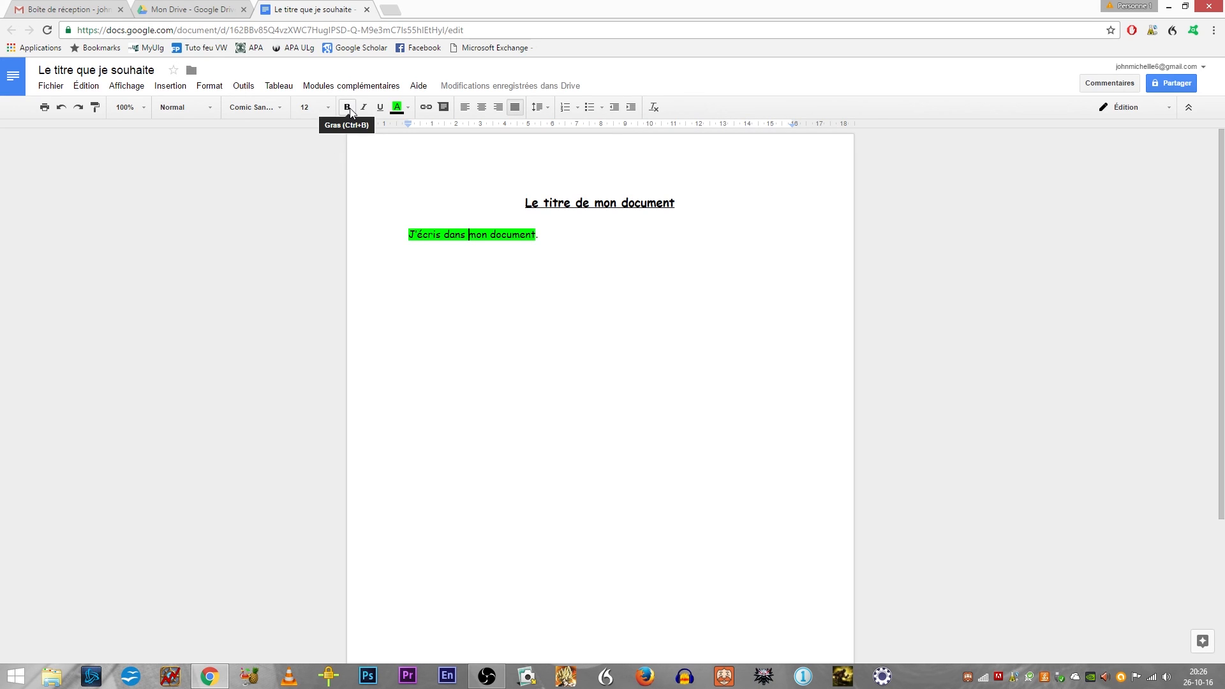
left_click(397, 106)
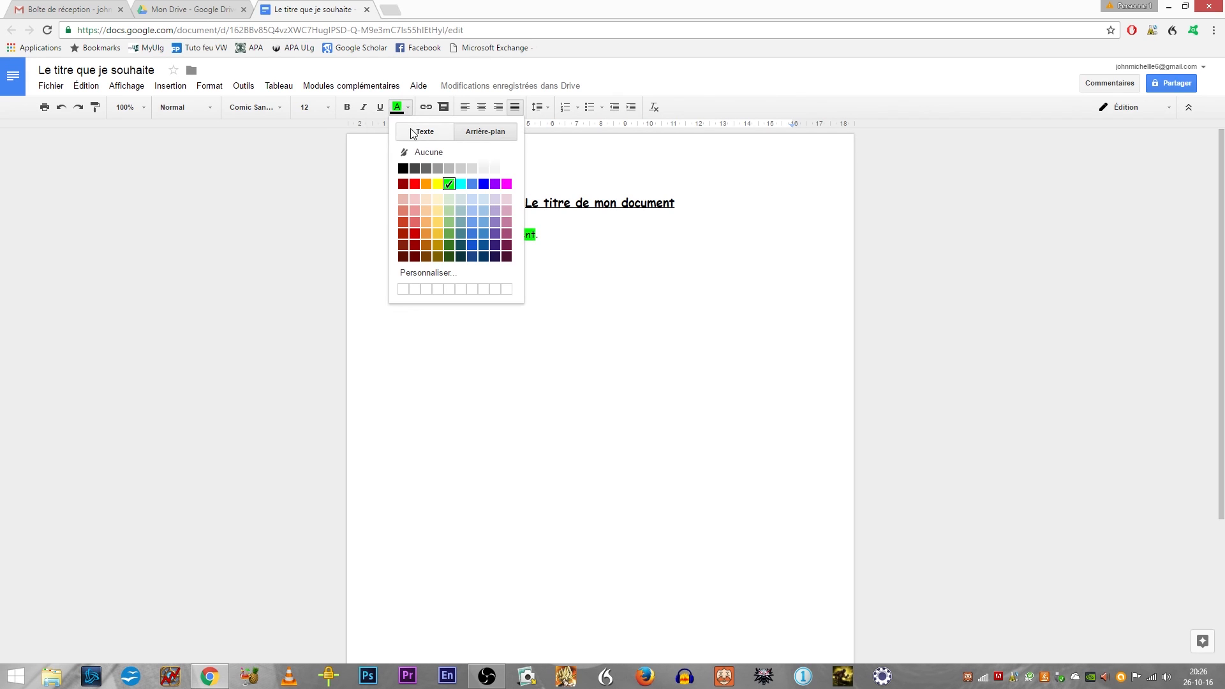
left_click(424, 135)
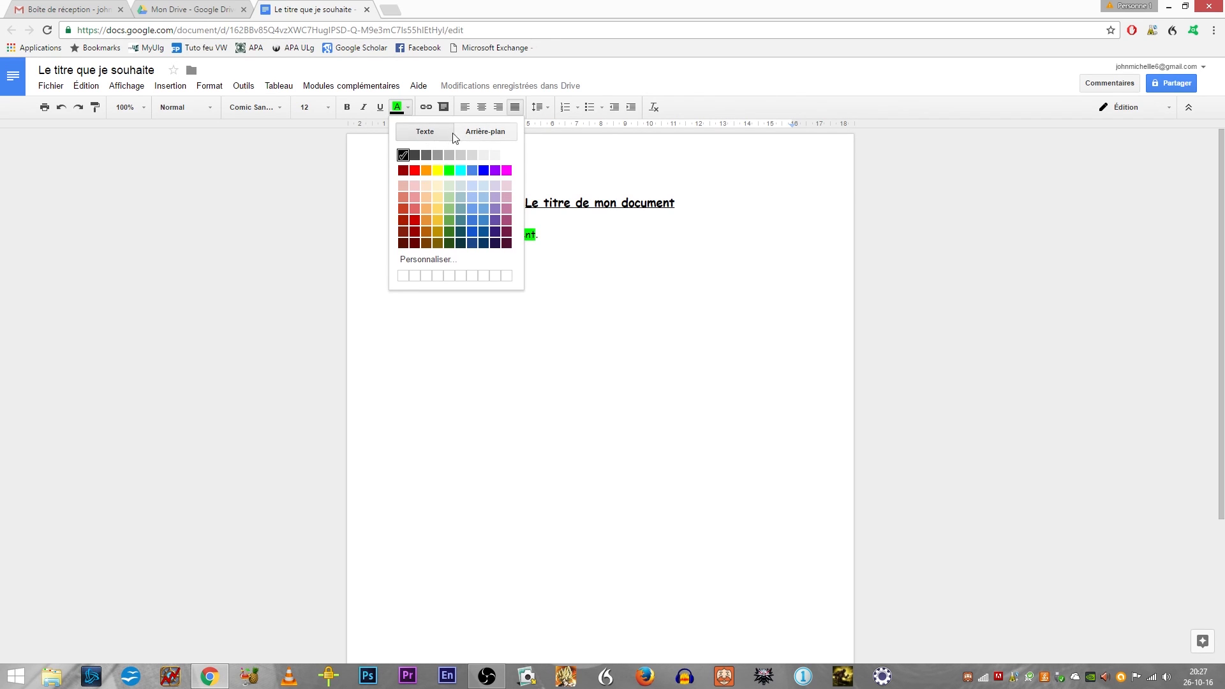
left_click(477, 134)
left_click(403, 110)
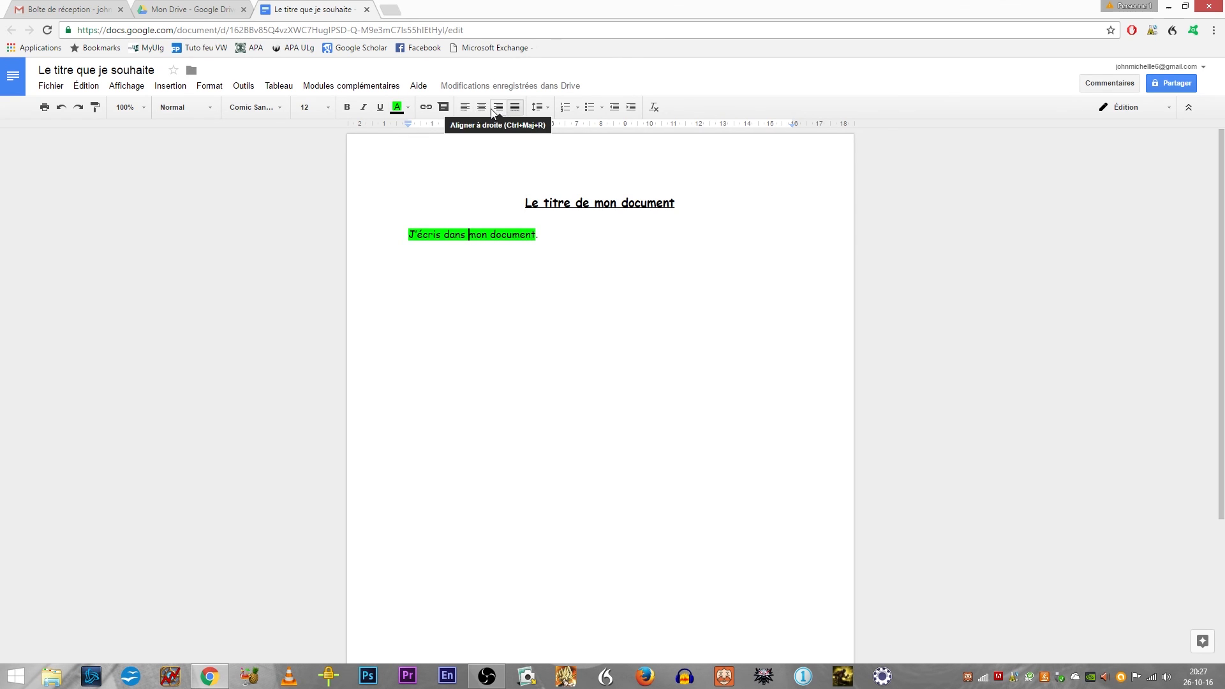
left_click(515, 107)
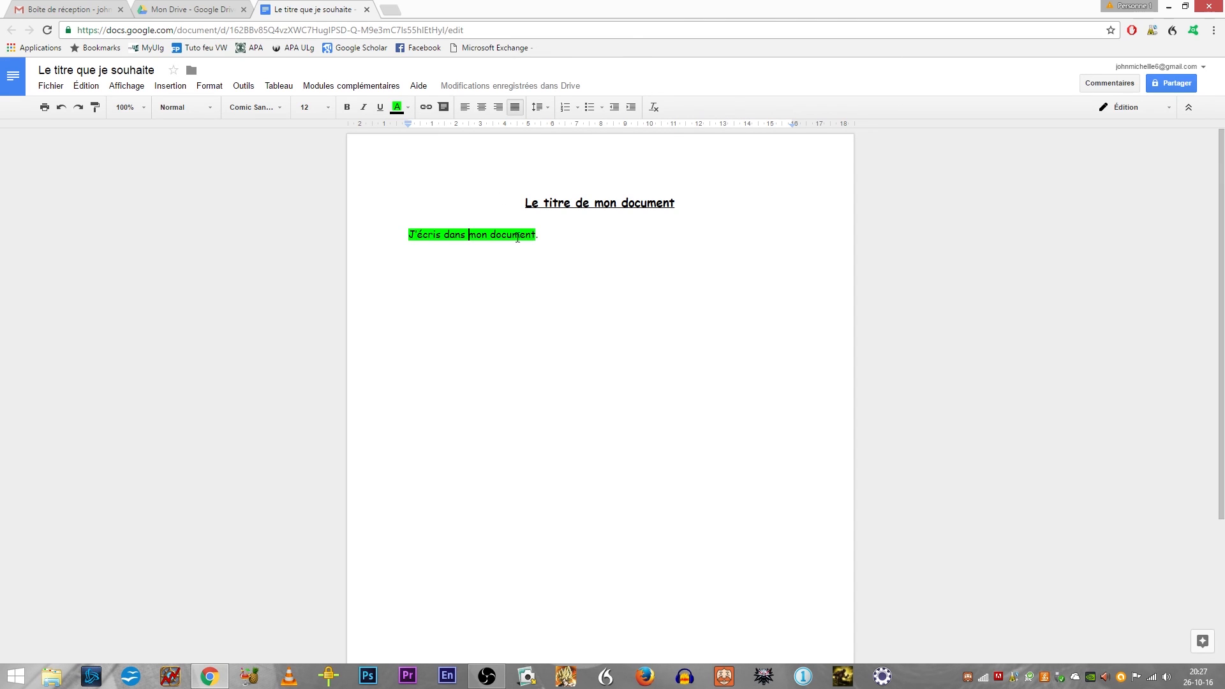